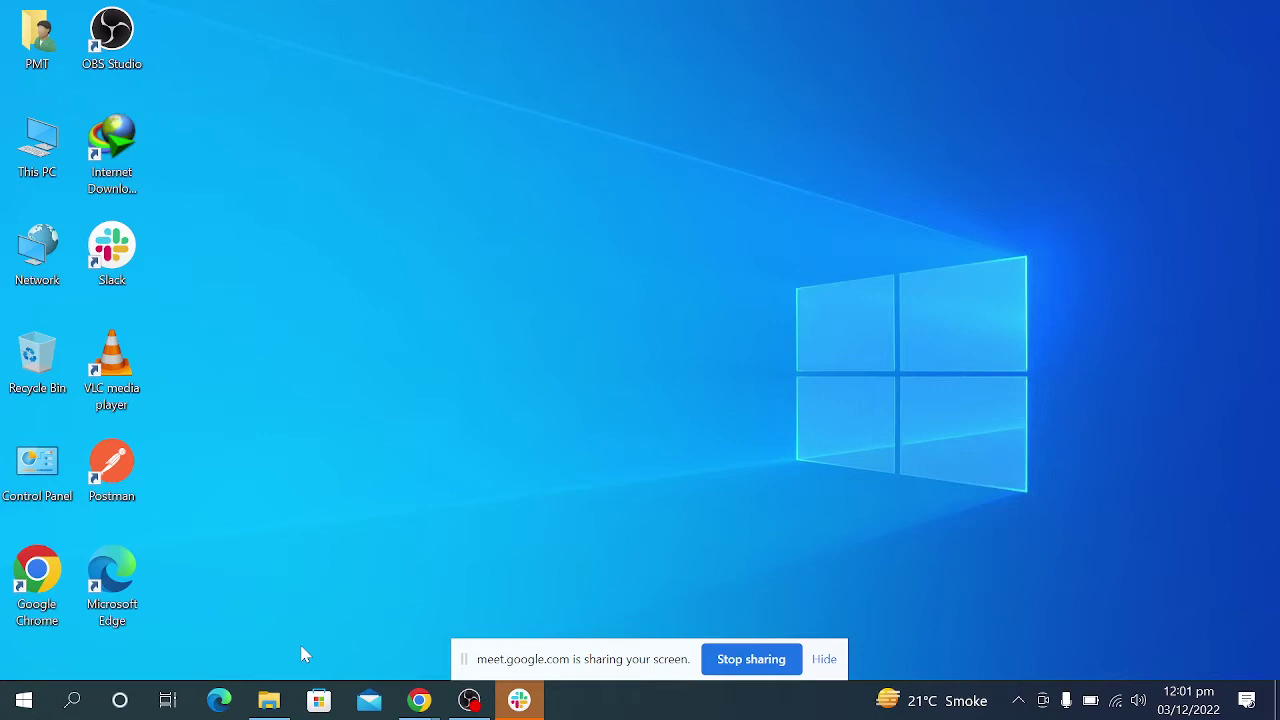
Bring Slack forward and close it completely, leaving only the Windows desktop.
left_click(538, 702)
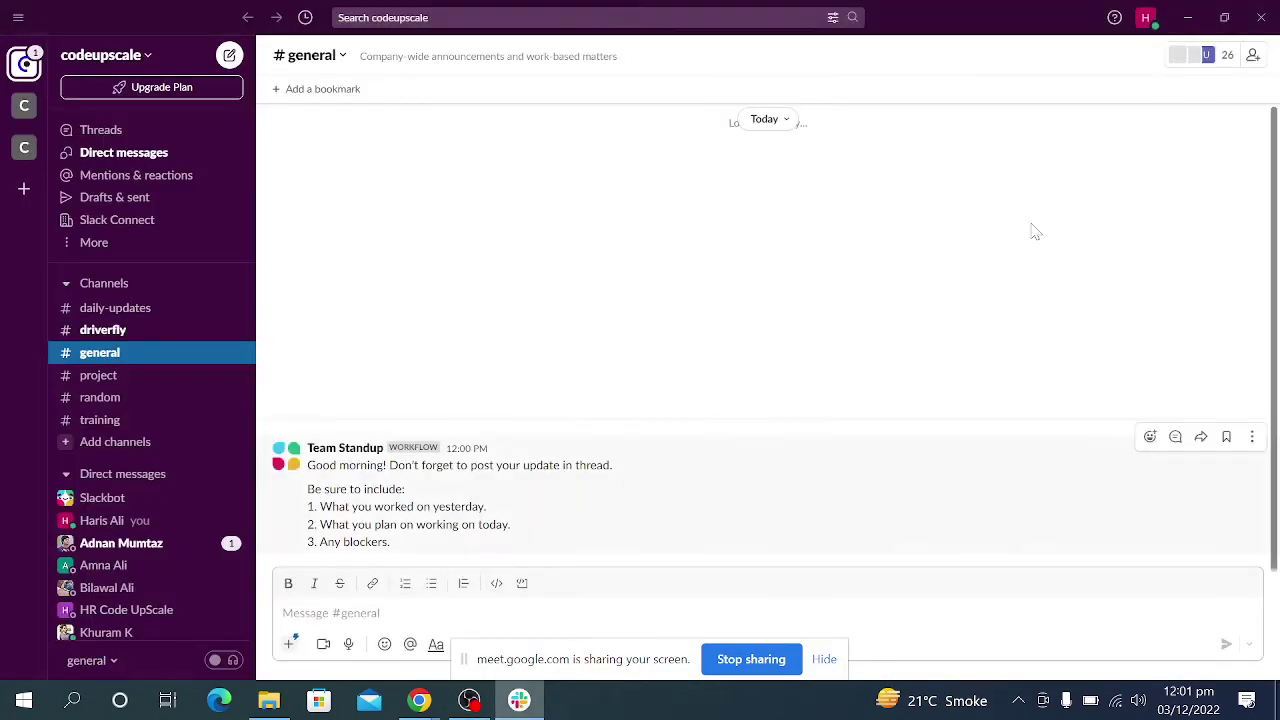
left_click(1268, 14)
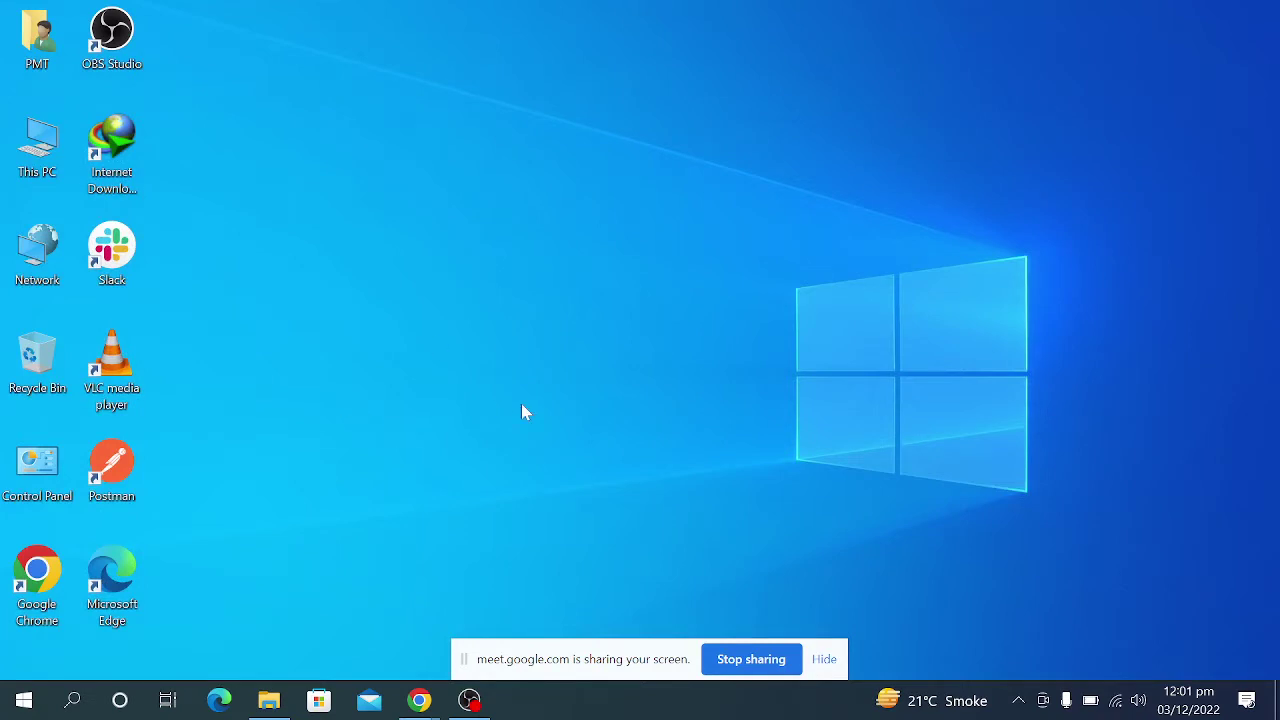
Open the react course folder inside A-19 on New Volume (D:) in File Explorer.
left_click(264, 703)
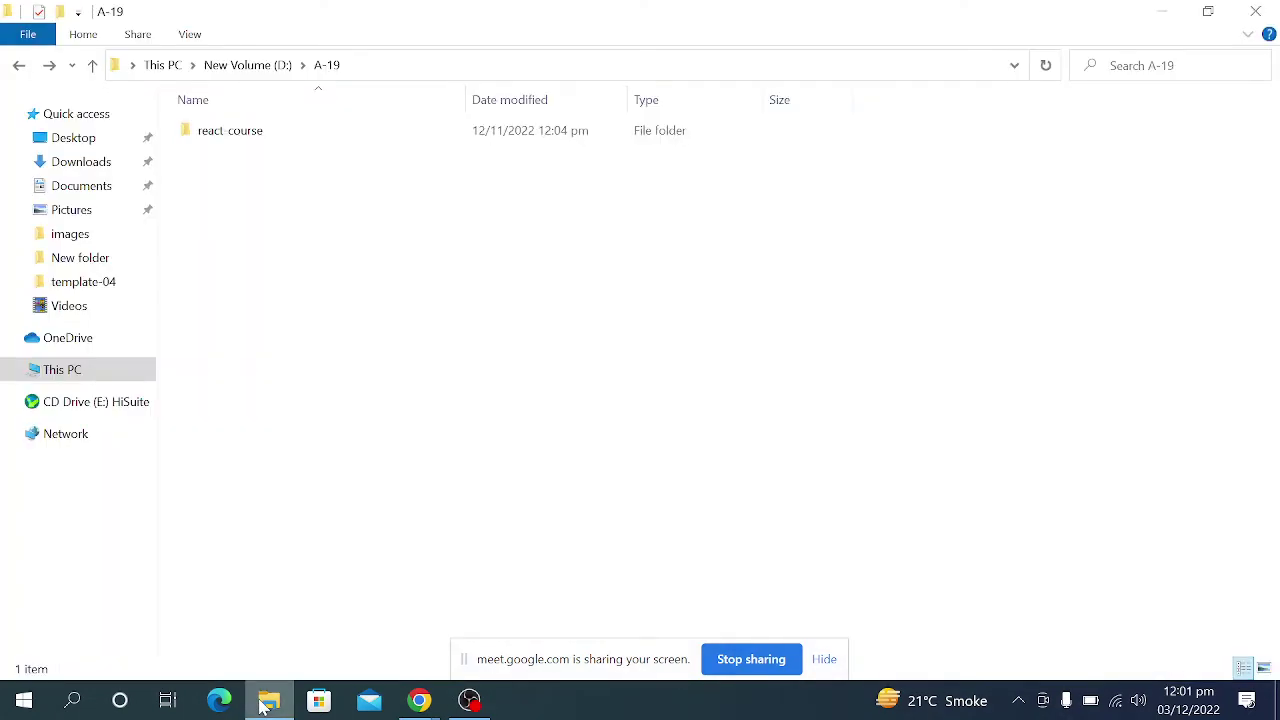
key("alt+Up")
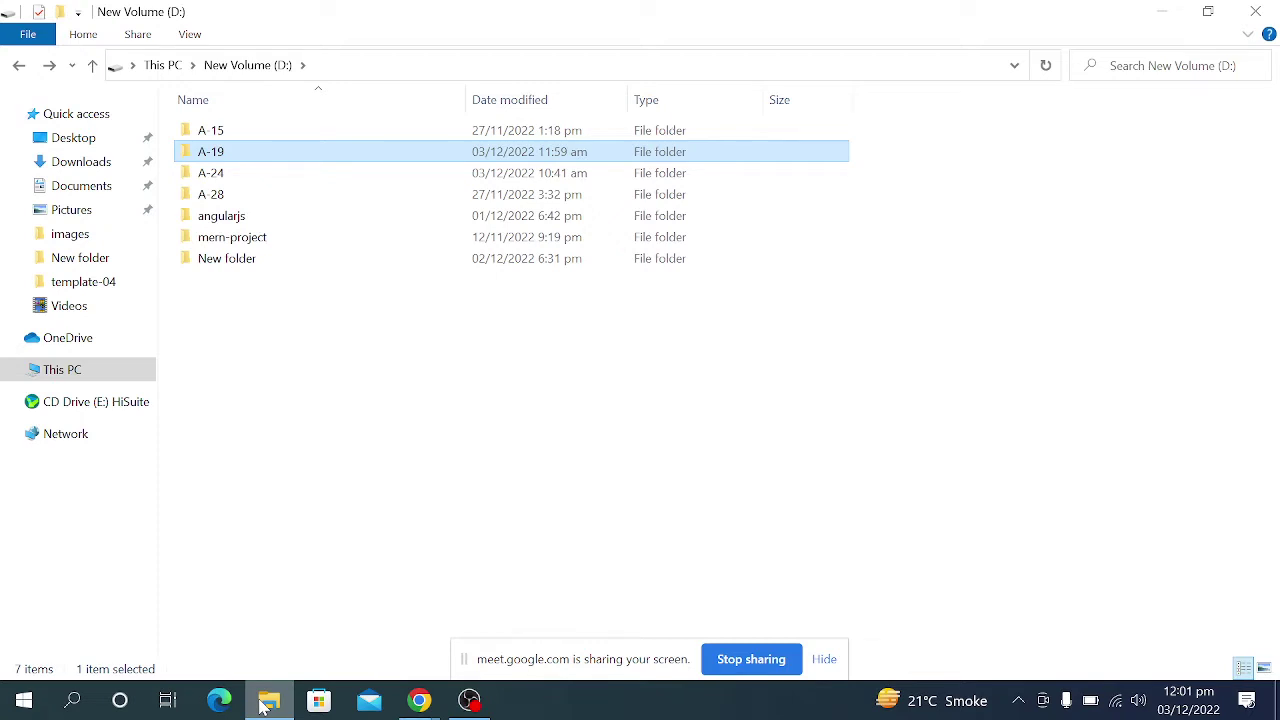
key("Return")
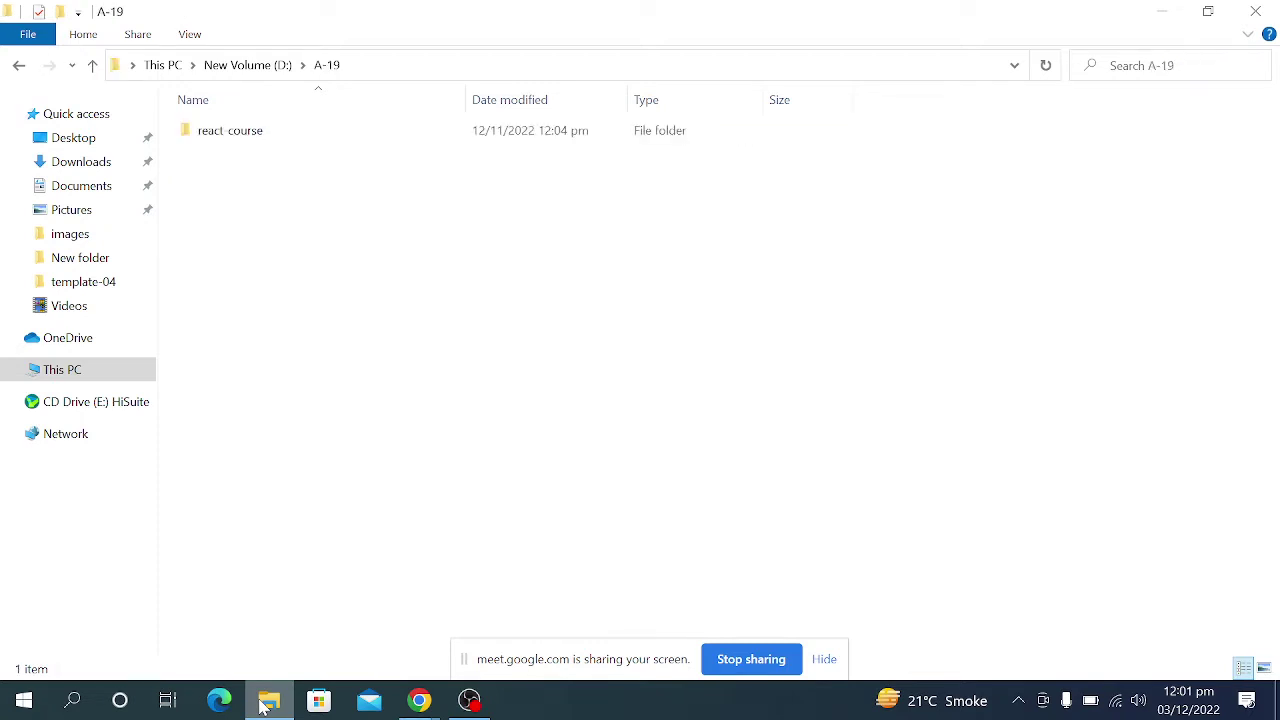
key("Down")
key("Return")
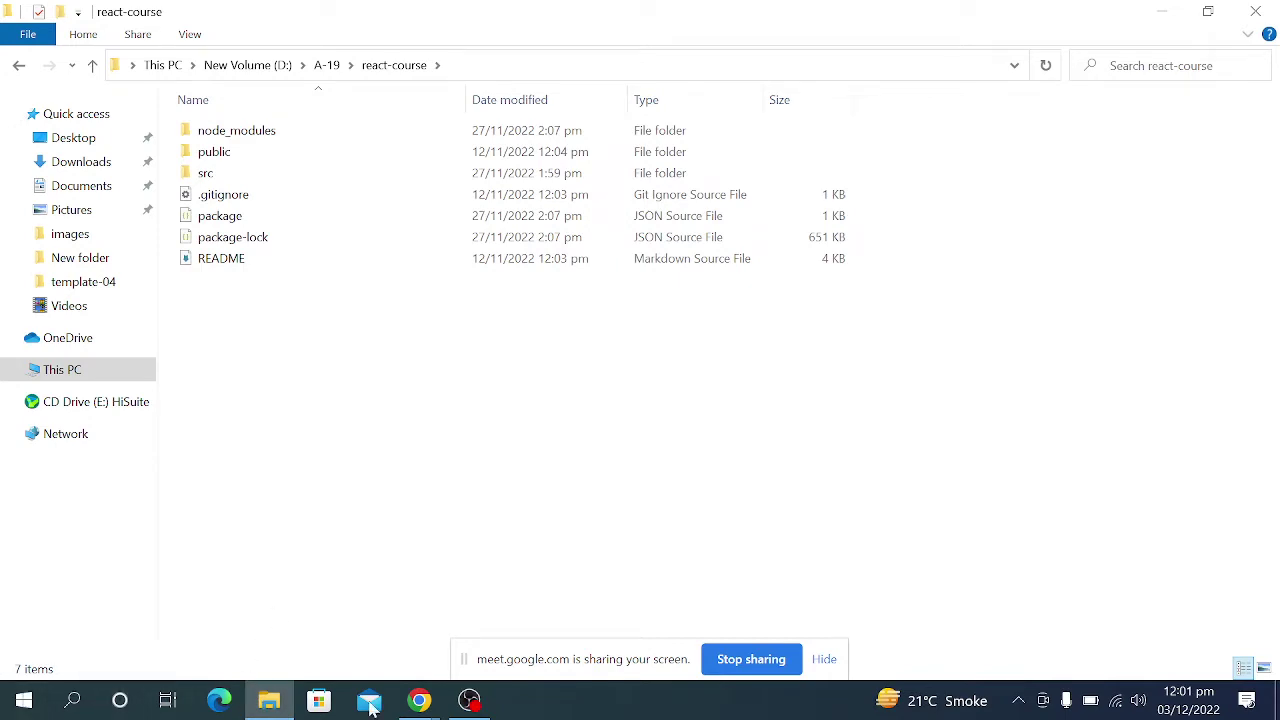
left_click(414, 704)
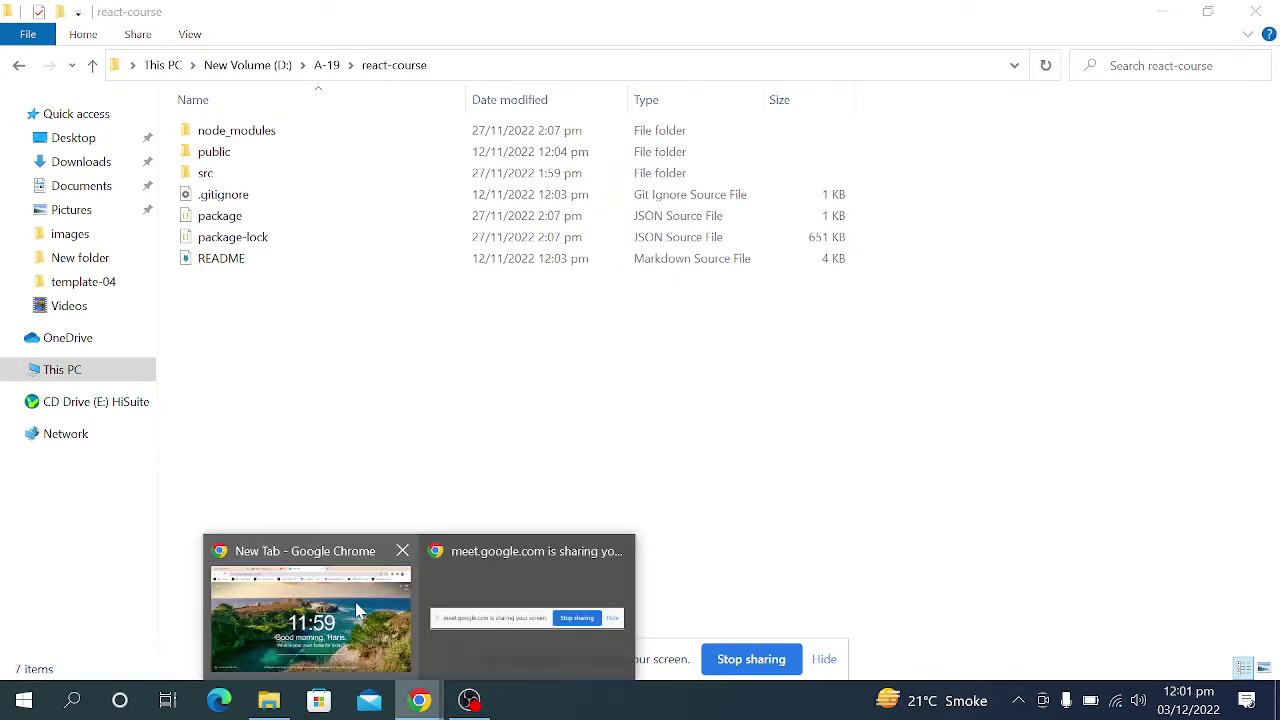
Admit the person waiting to join the Google Meet call, then return to the New Tab.
left_click(358, 610)
left_click(375, 12)
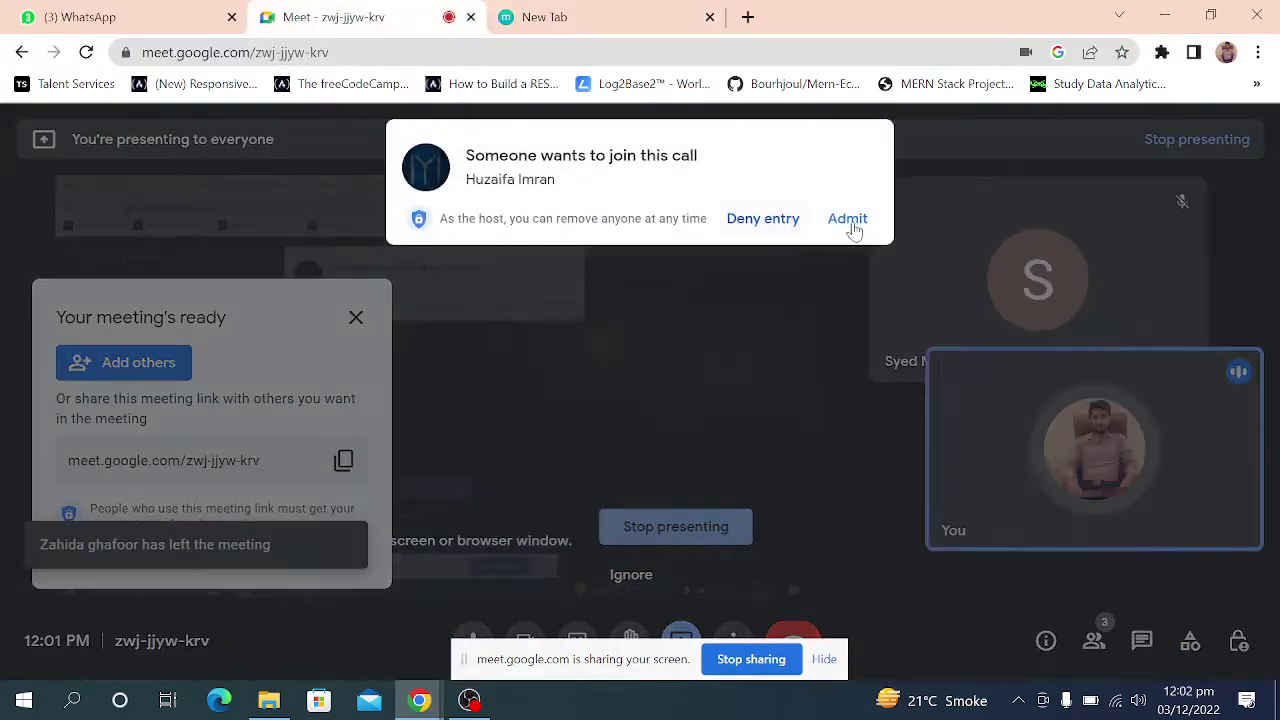
left_click(846, 219)
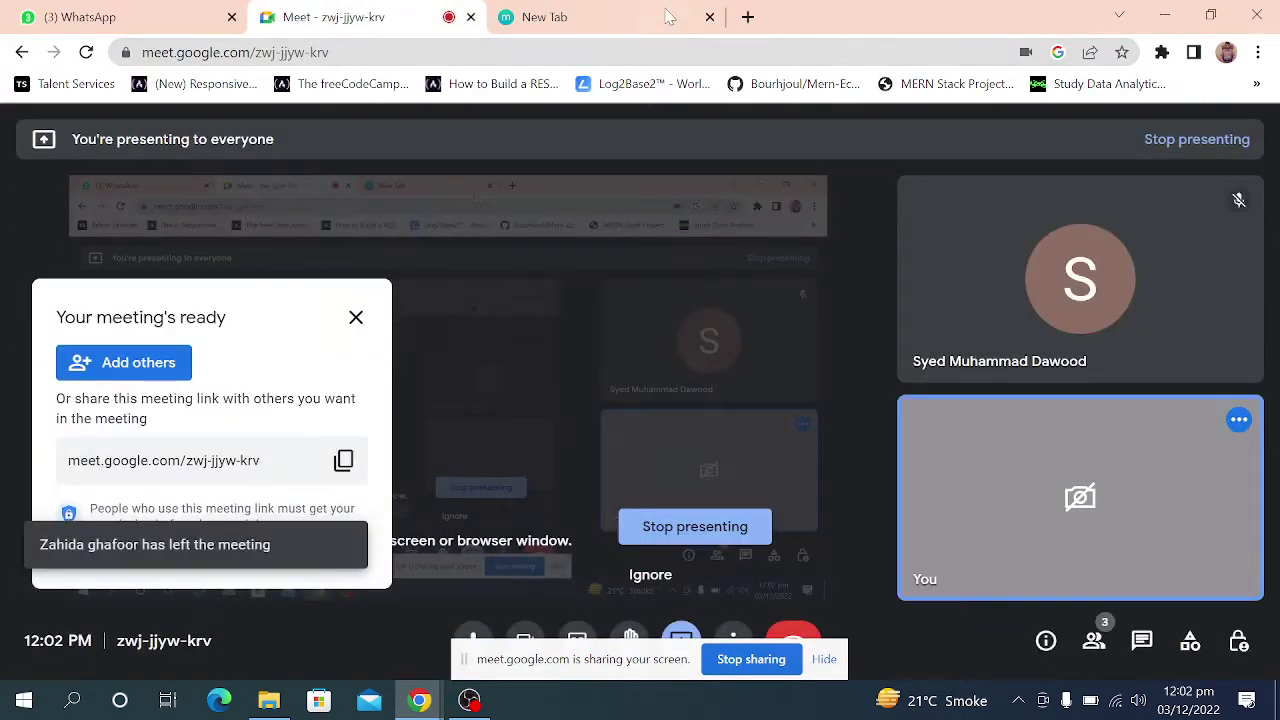
left_click(668, 17)
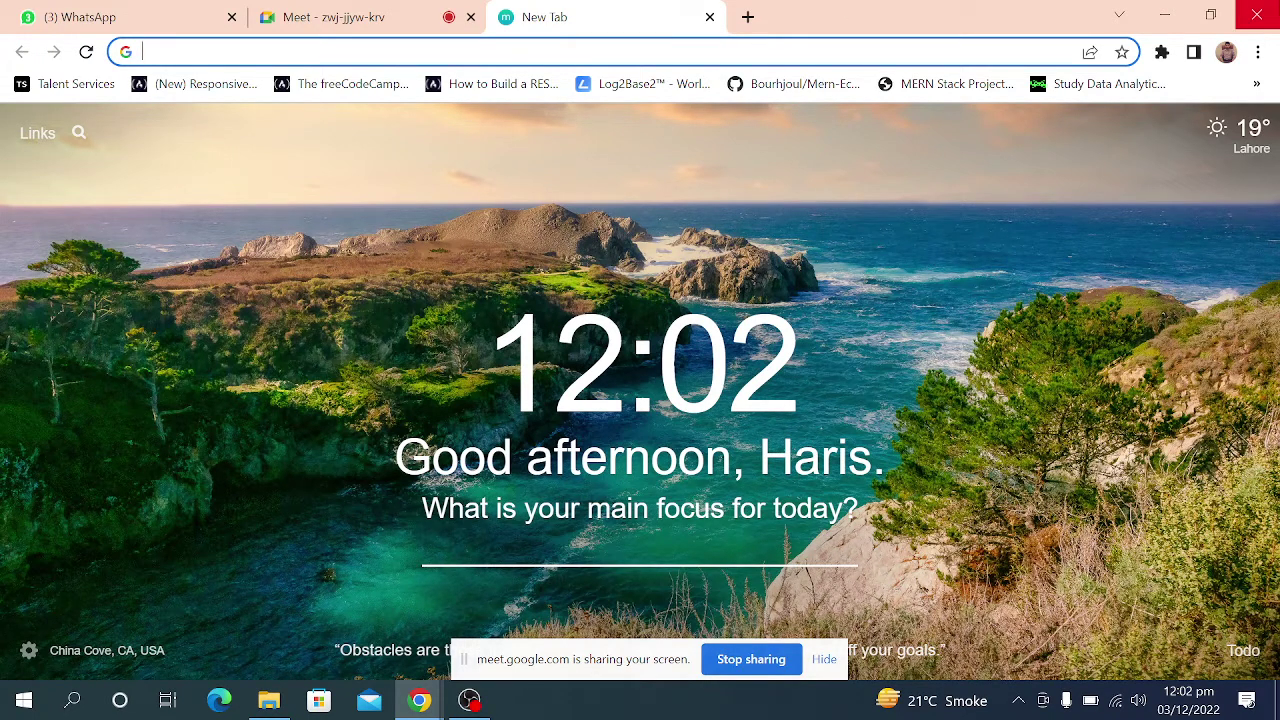
left_click(1210, 16)
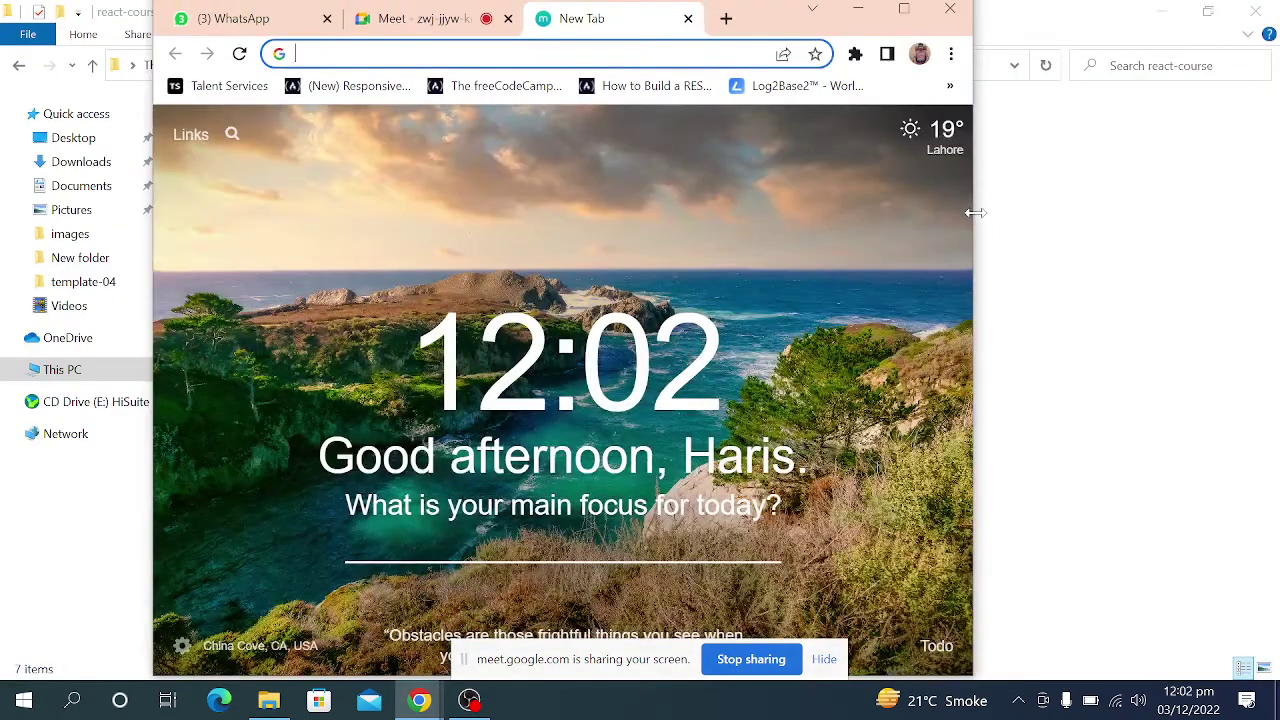
left_click_drag(971, 209, 929, 150)
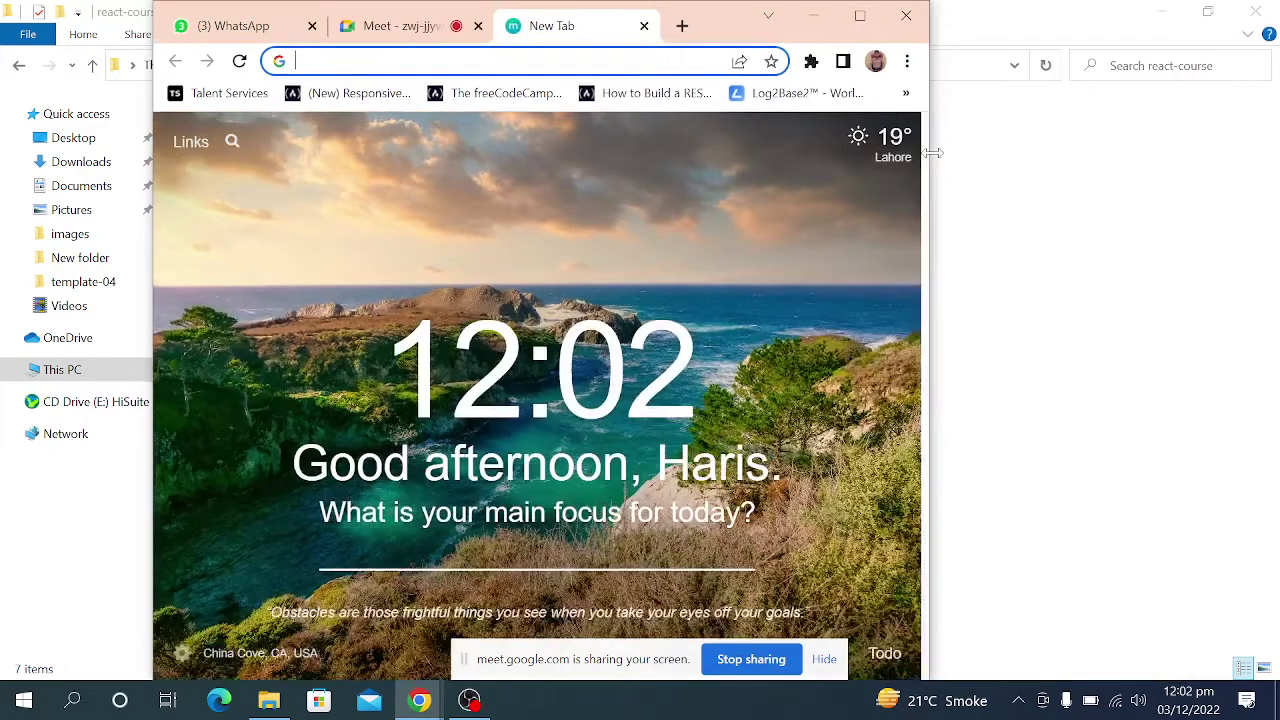
left_click(860, 14)
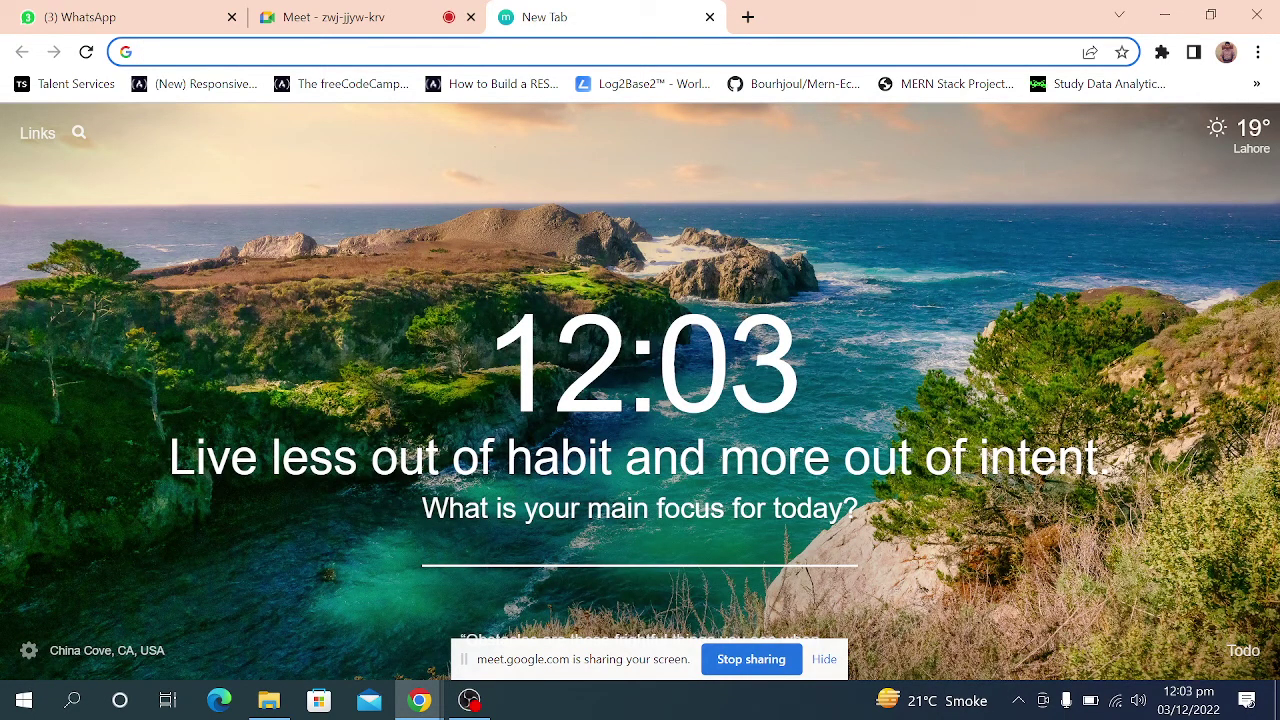
Load newsapi.org in the new tab from the 'news' address-bar autocompletion.
left_click(735, 52)
type("ne")
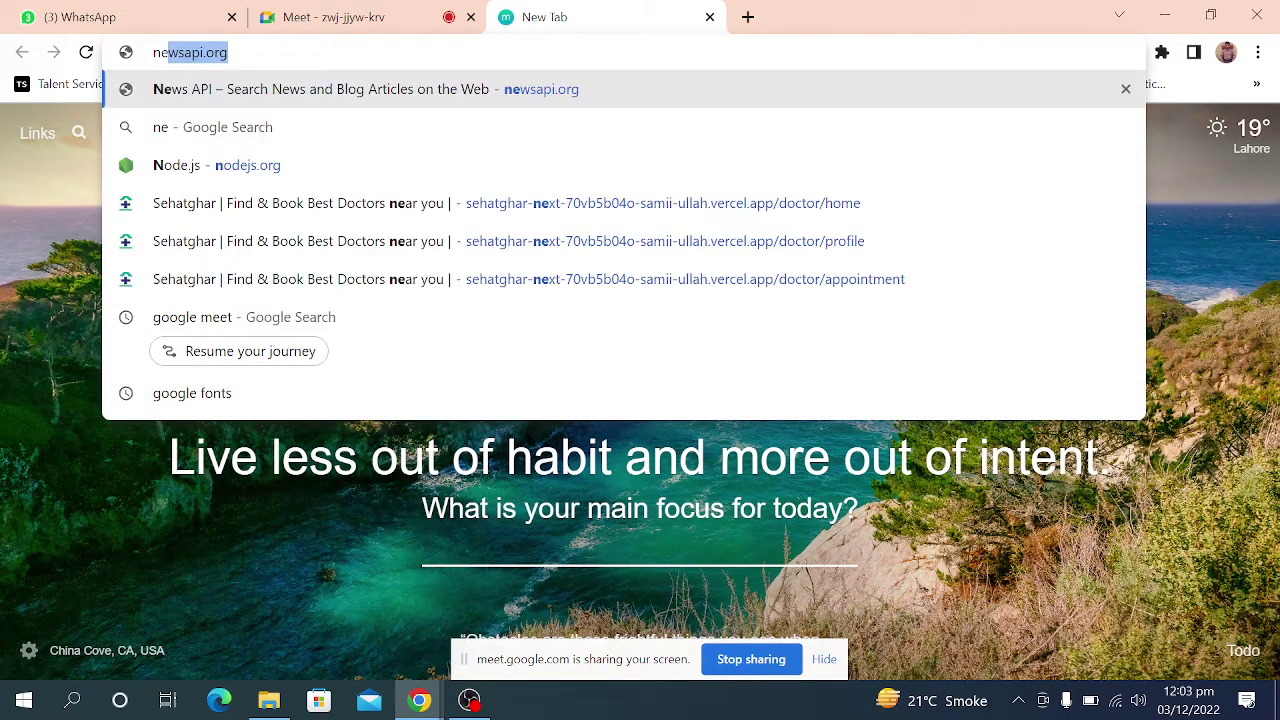
type("wsapi.org")
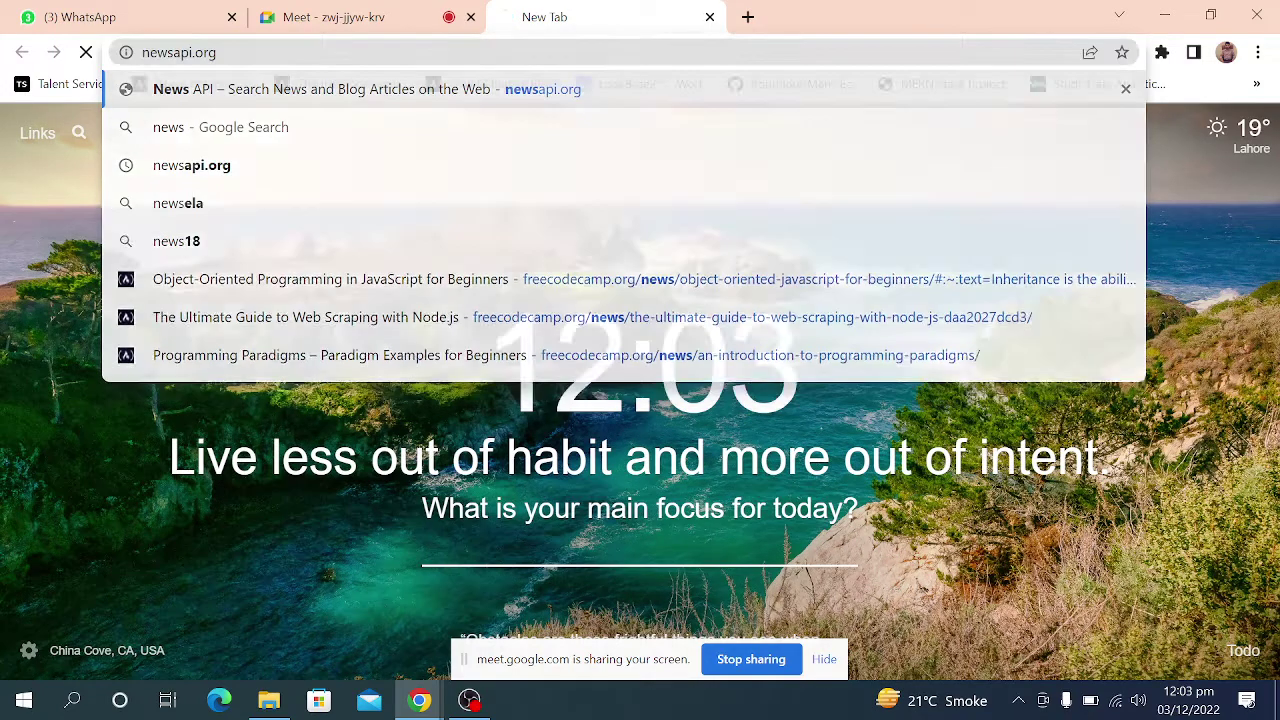
key("Return")
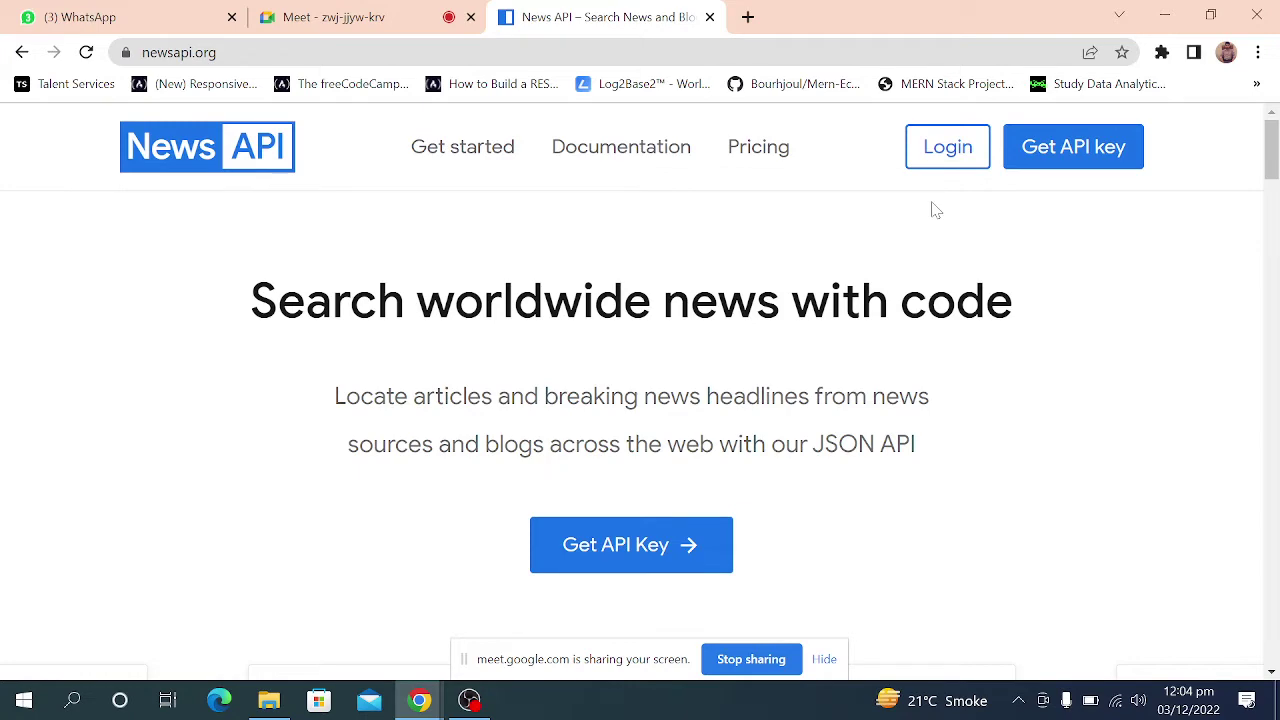
Check the Meet tab, then go back to News API and open its Login page.
left_click(385, 17)
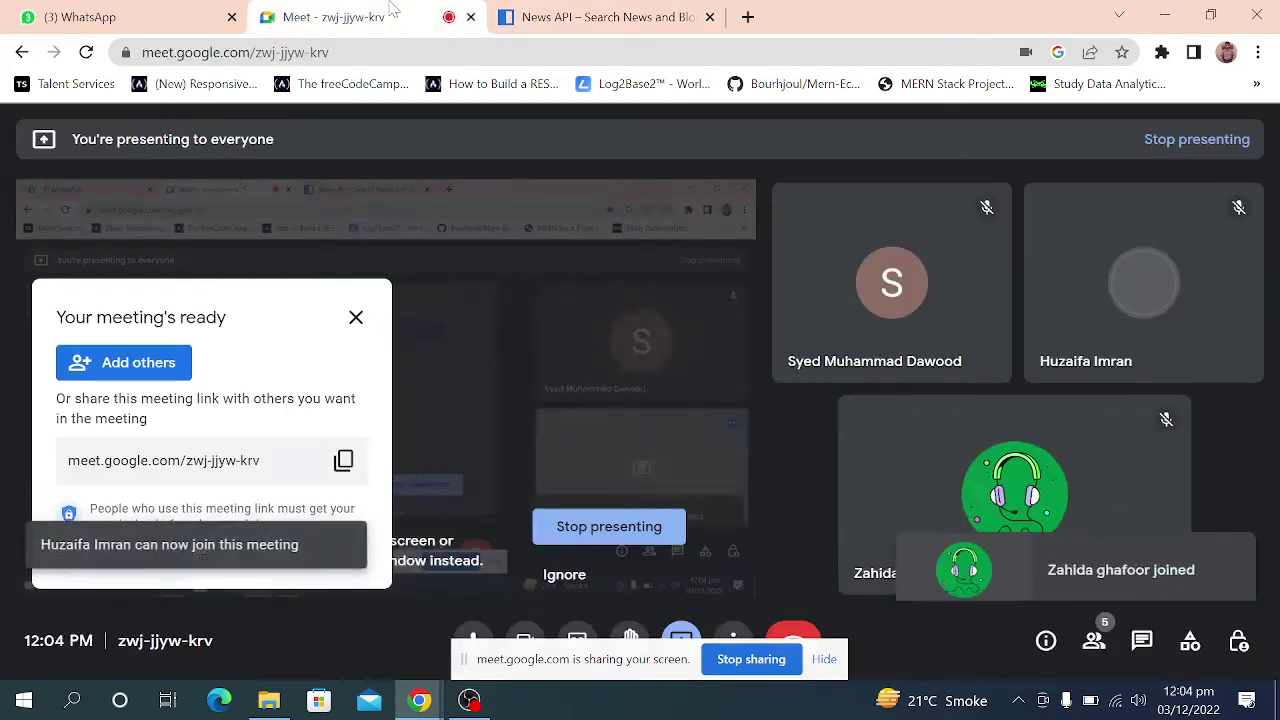
left_click(622, 10)
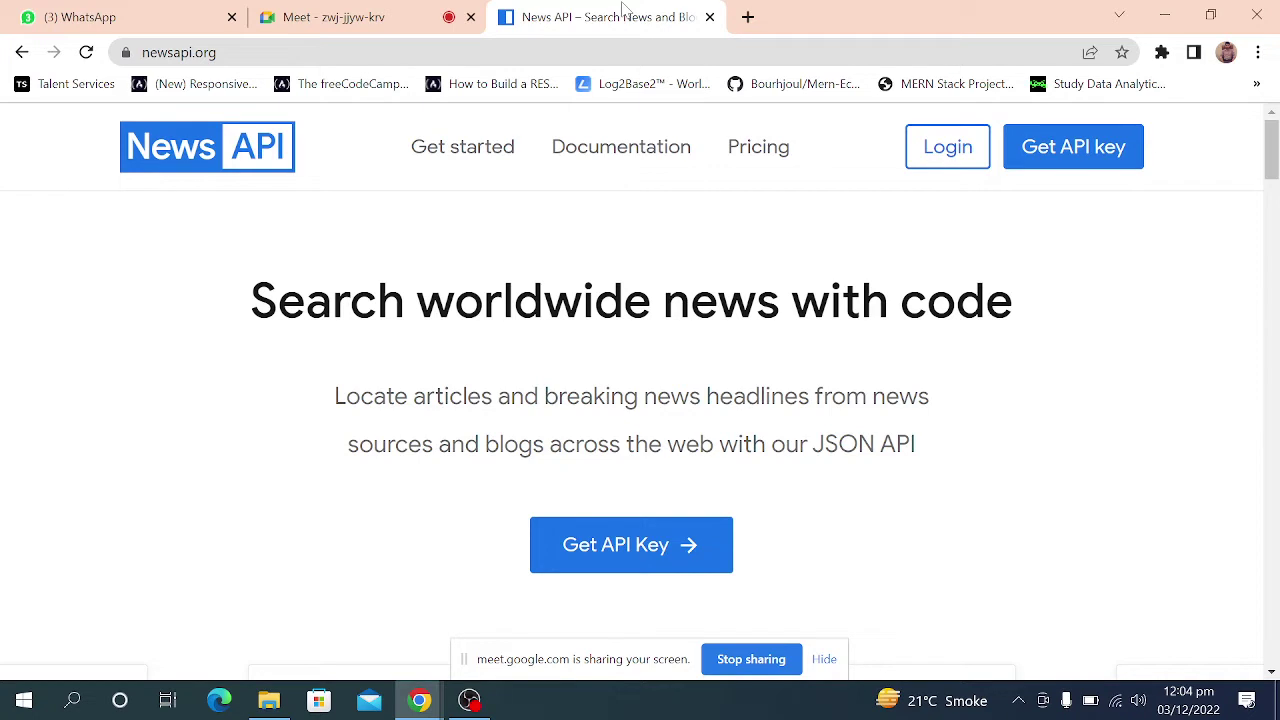
left_click(917, 157)
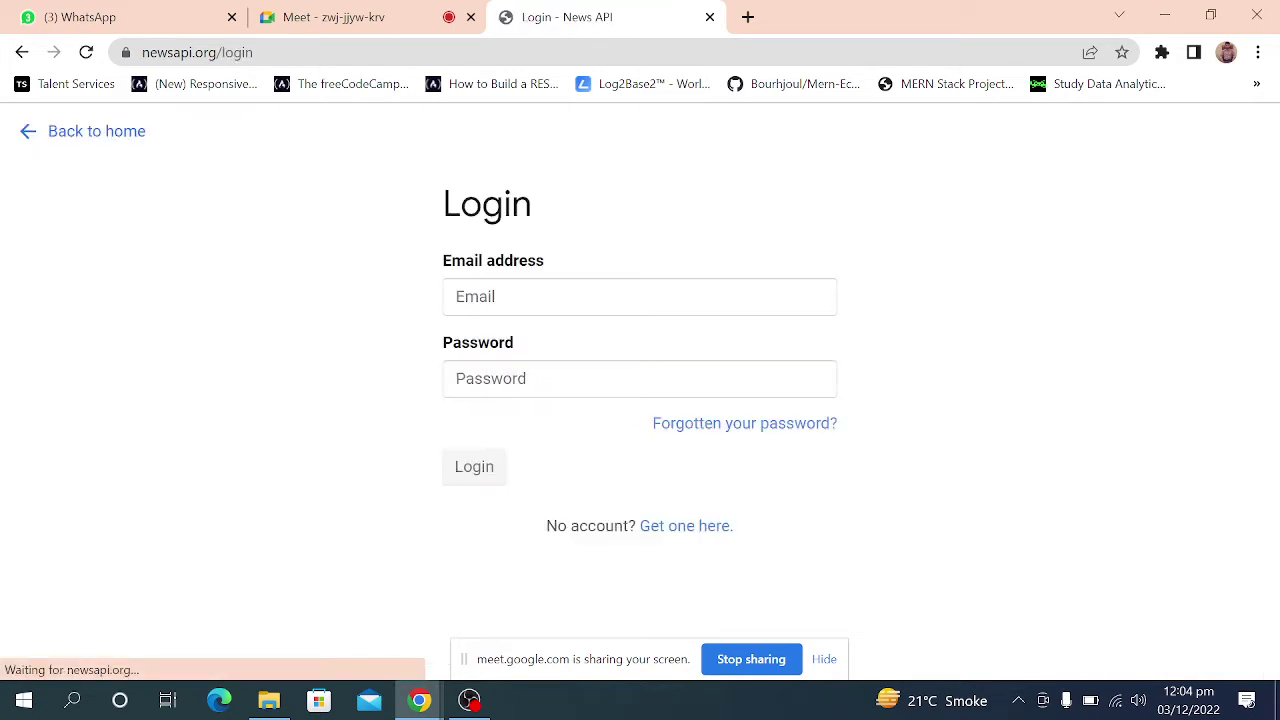
Open the Register for API key form and tick 'I'm not a robot'.
left_click(692, 539)
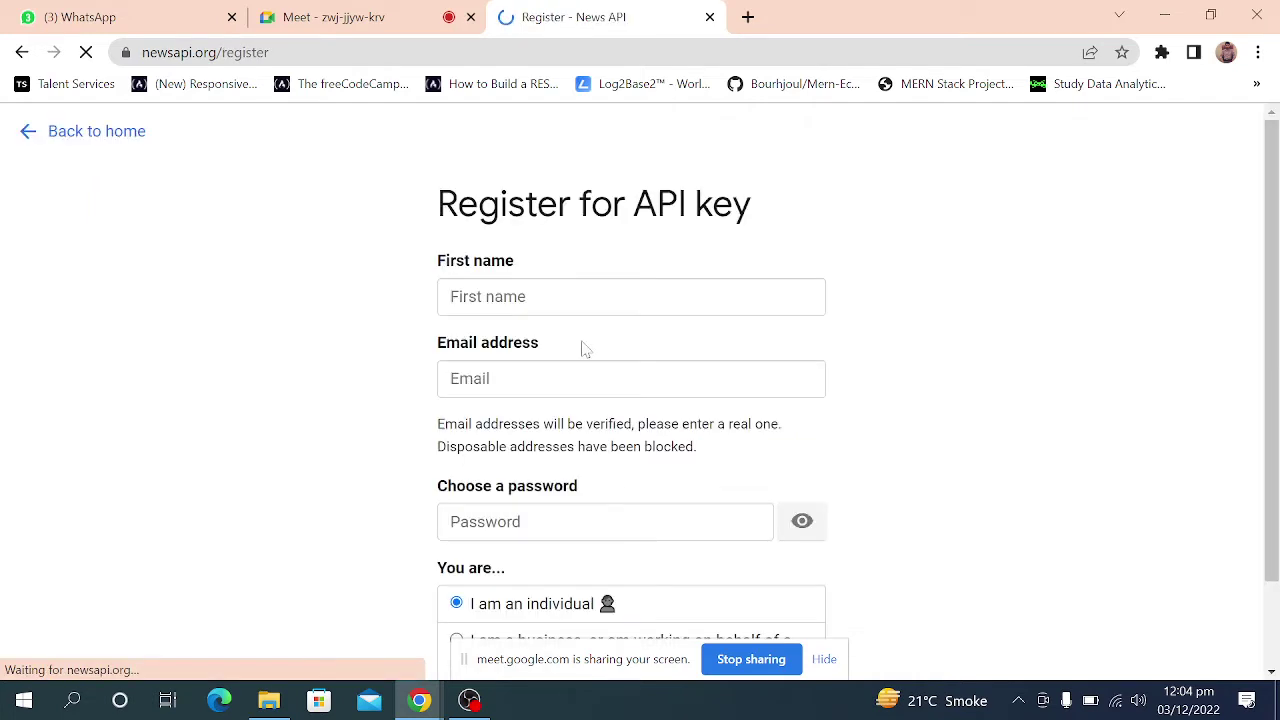
scroll(566, 363, "down", 2)
scroll(568, 363, "up", 1)
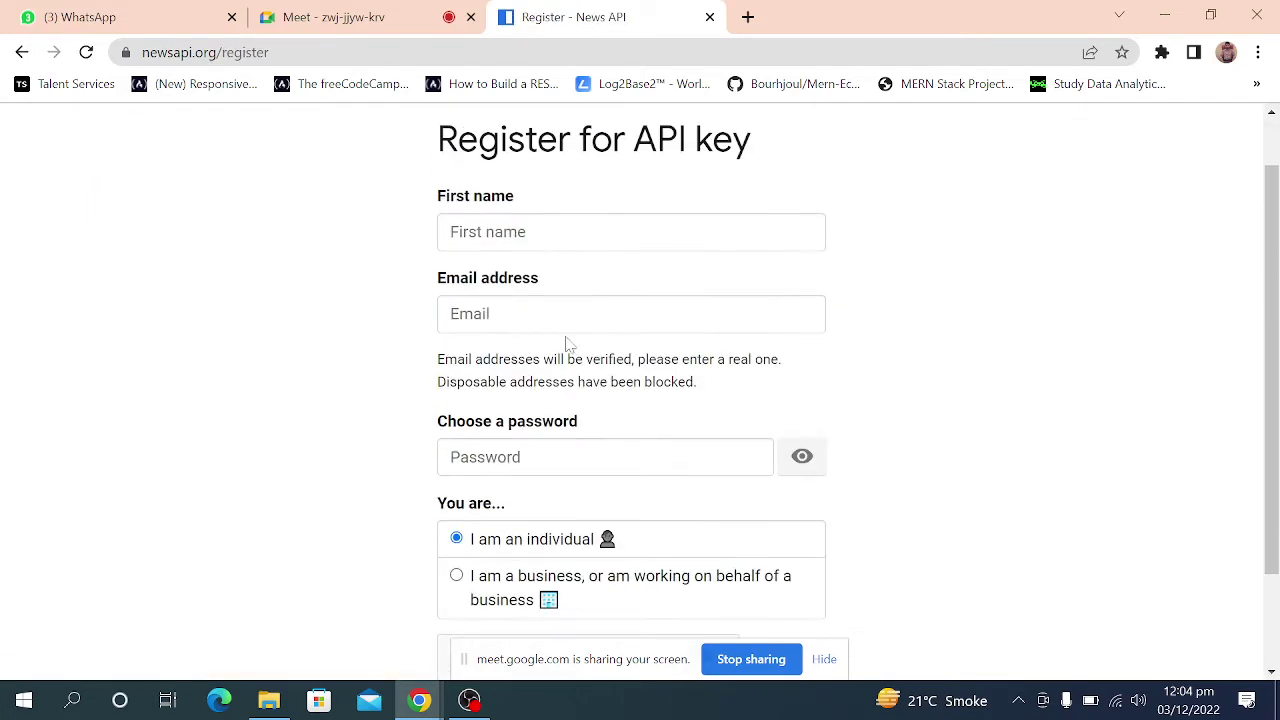
scroll(513, 494, "down", 1)
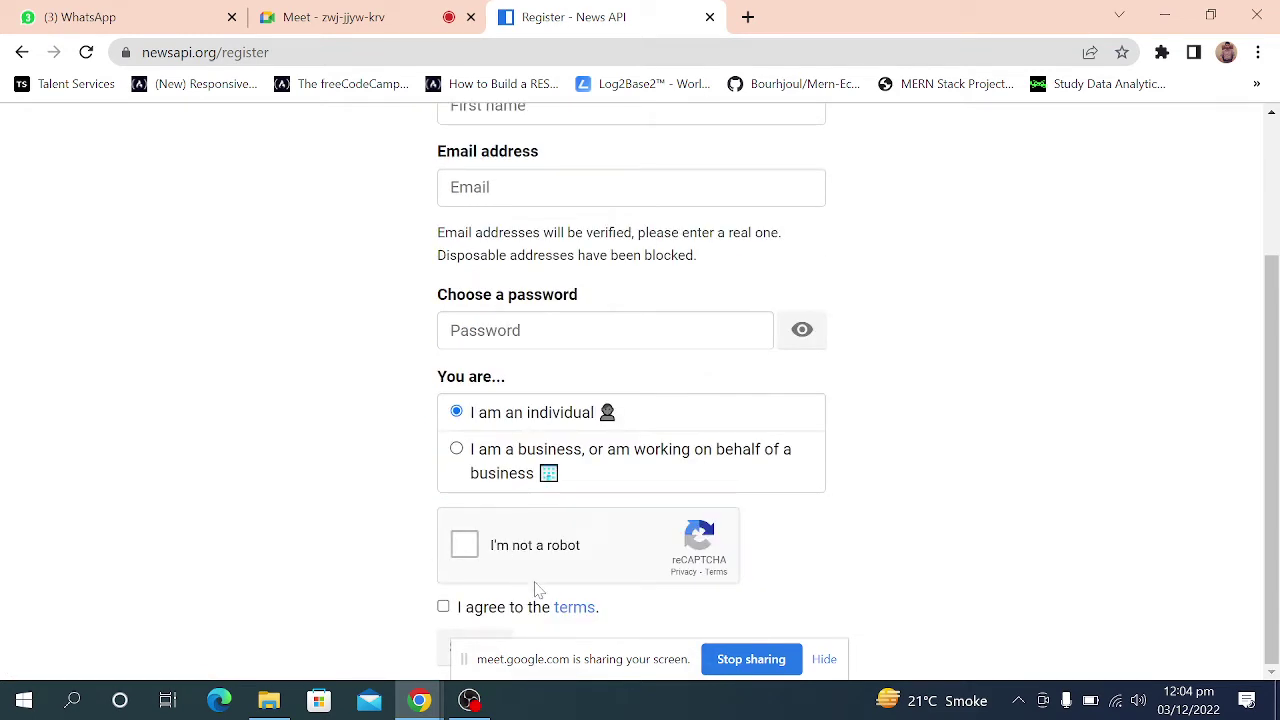
left_click(464, 544)
scroll(312, 373, "up", 2)
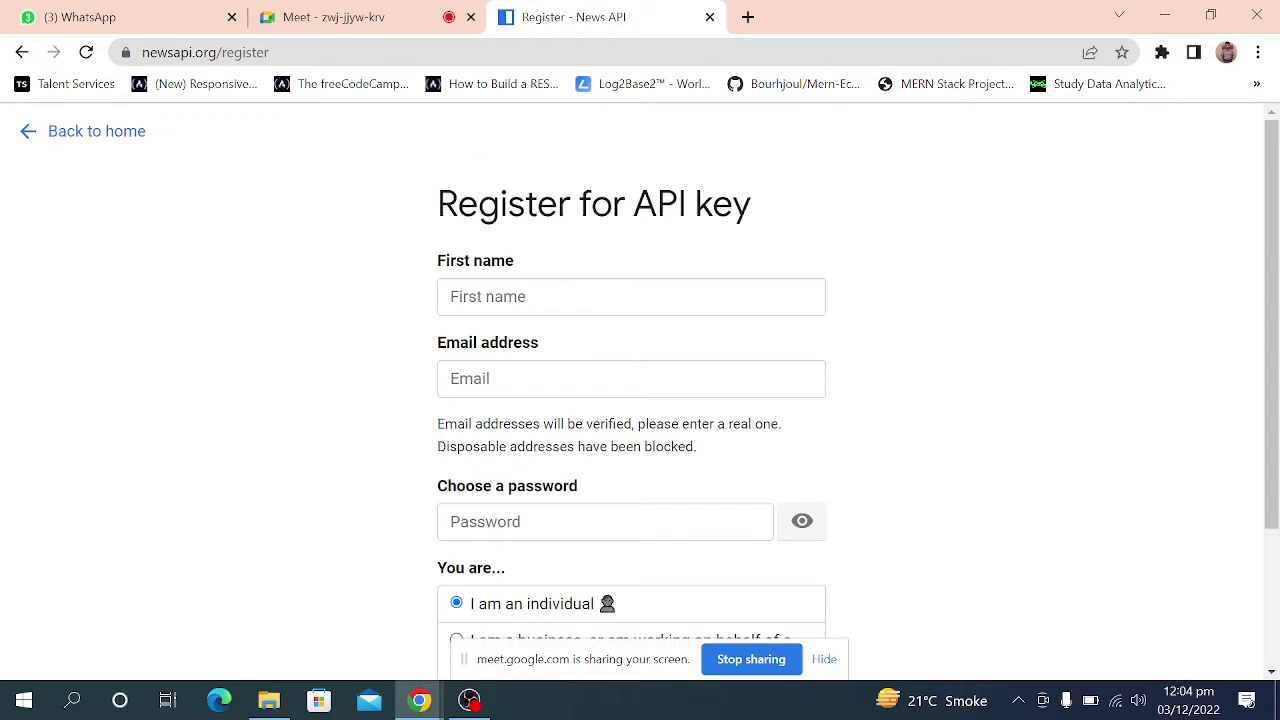
Enter the user's first name and e-mail address, correcting typos in the e-mail.
left_click(570, 290)
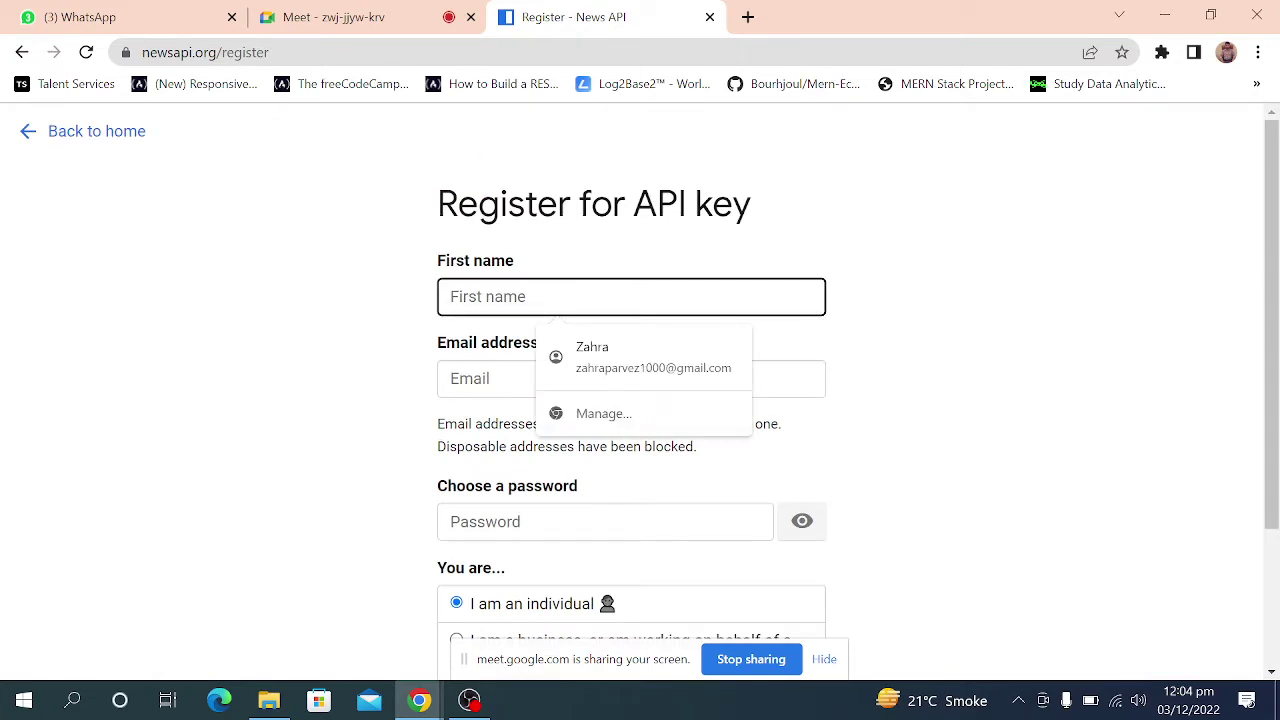
type("Uzair")
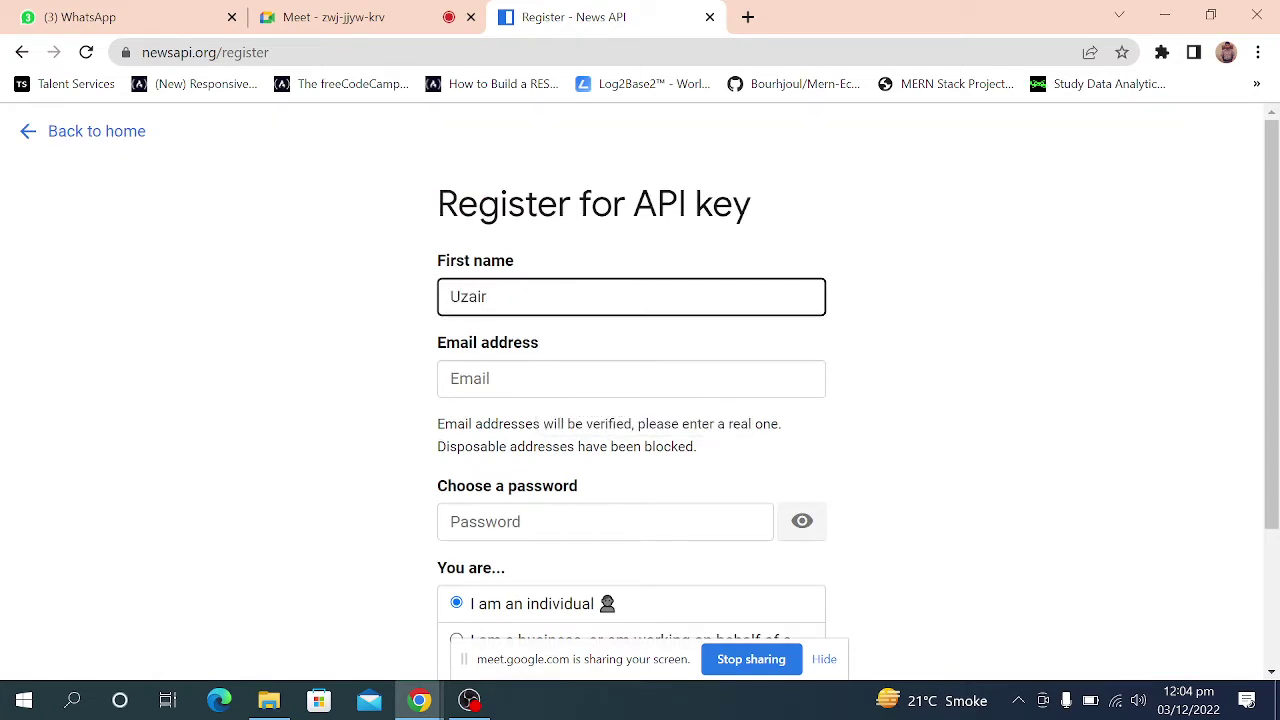
left_click(450, 378)
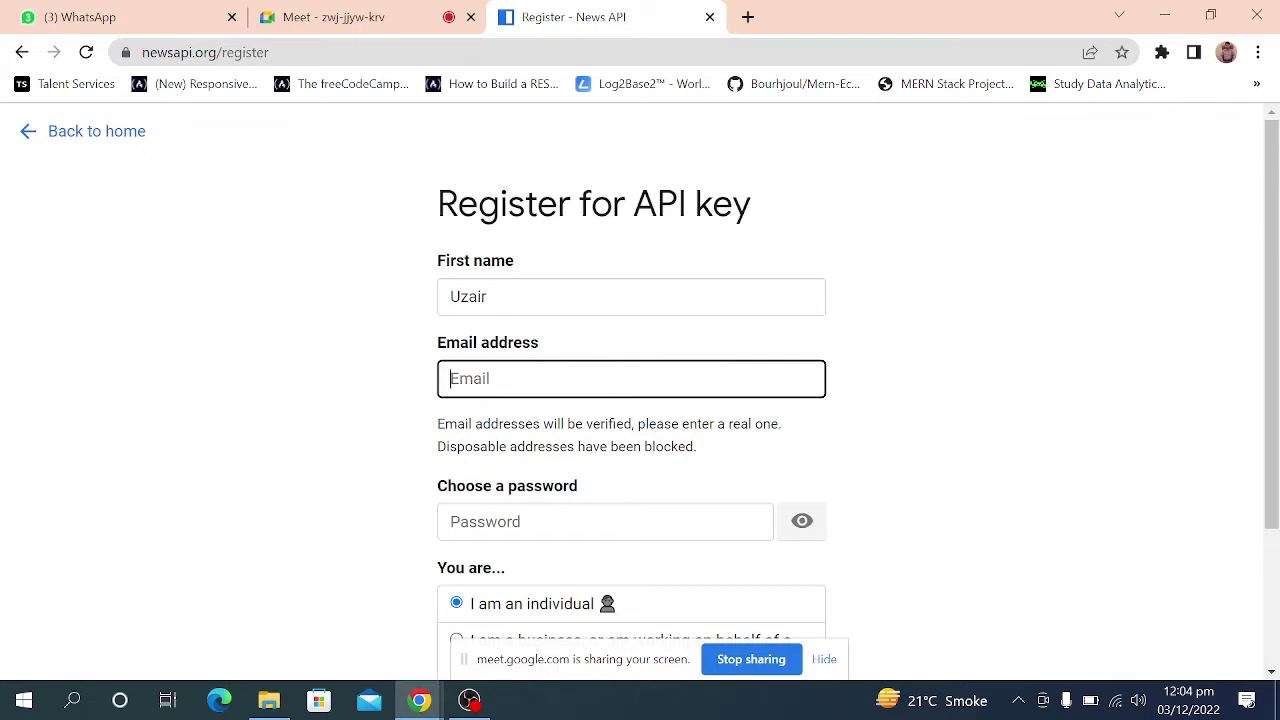
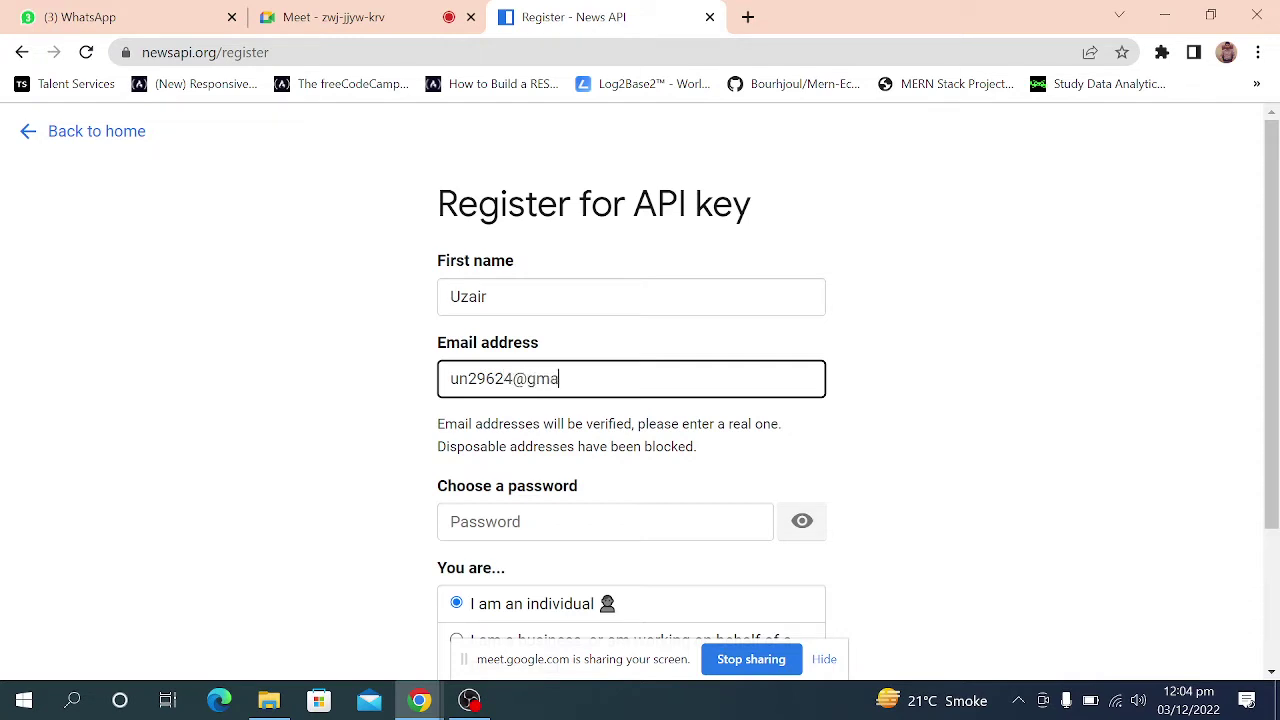
Enter the account password and agree to the terms.
key("Tab")
type("•••••••")
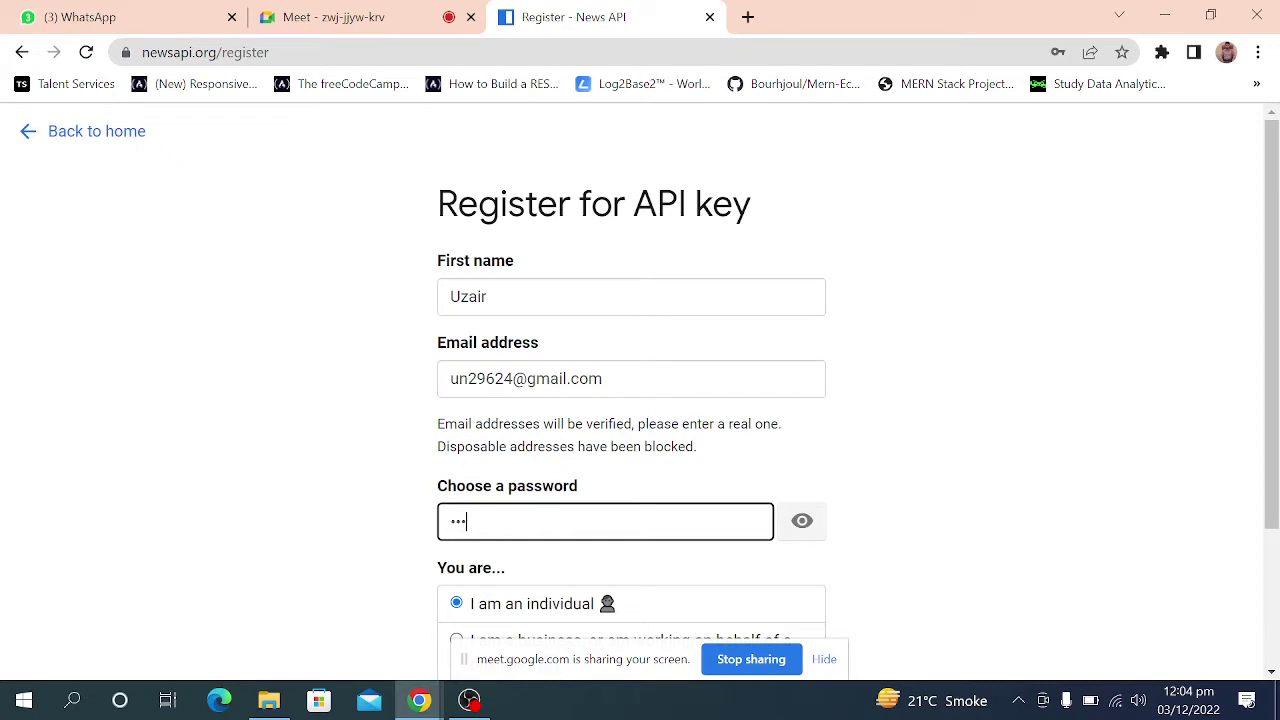
type("•")
scroll(557, 409, "down", 2)
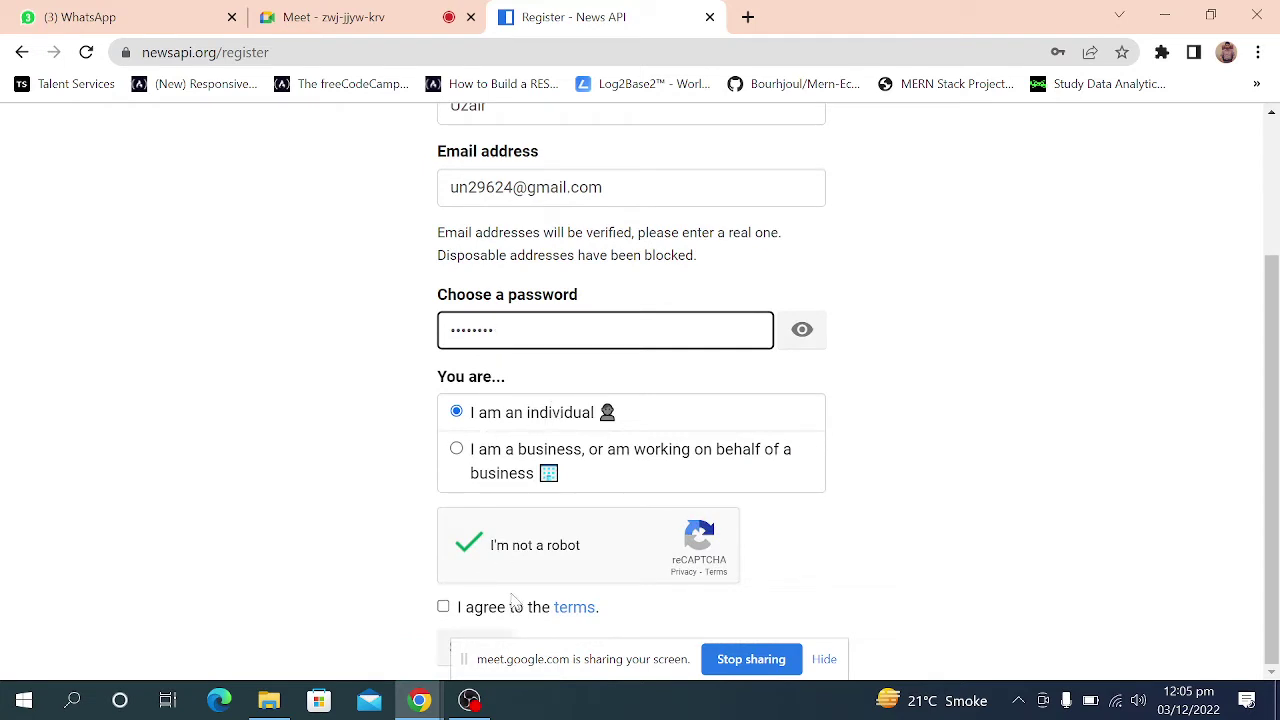
left_click(443, 606)
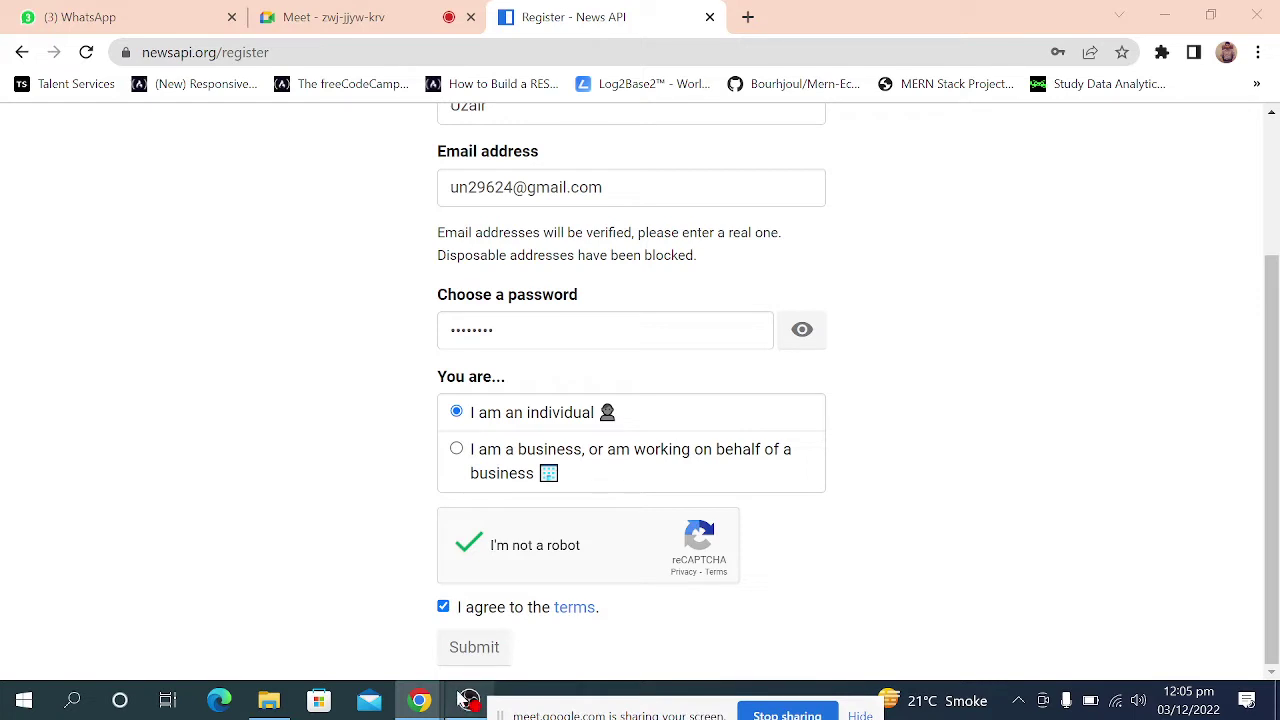
Submit the registration and select the newly issued API key on the Registration complete page.
left_click(487, 645)
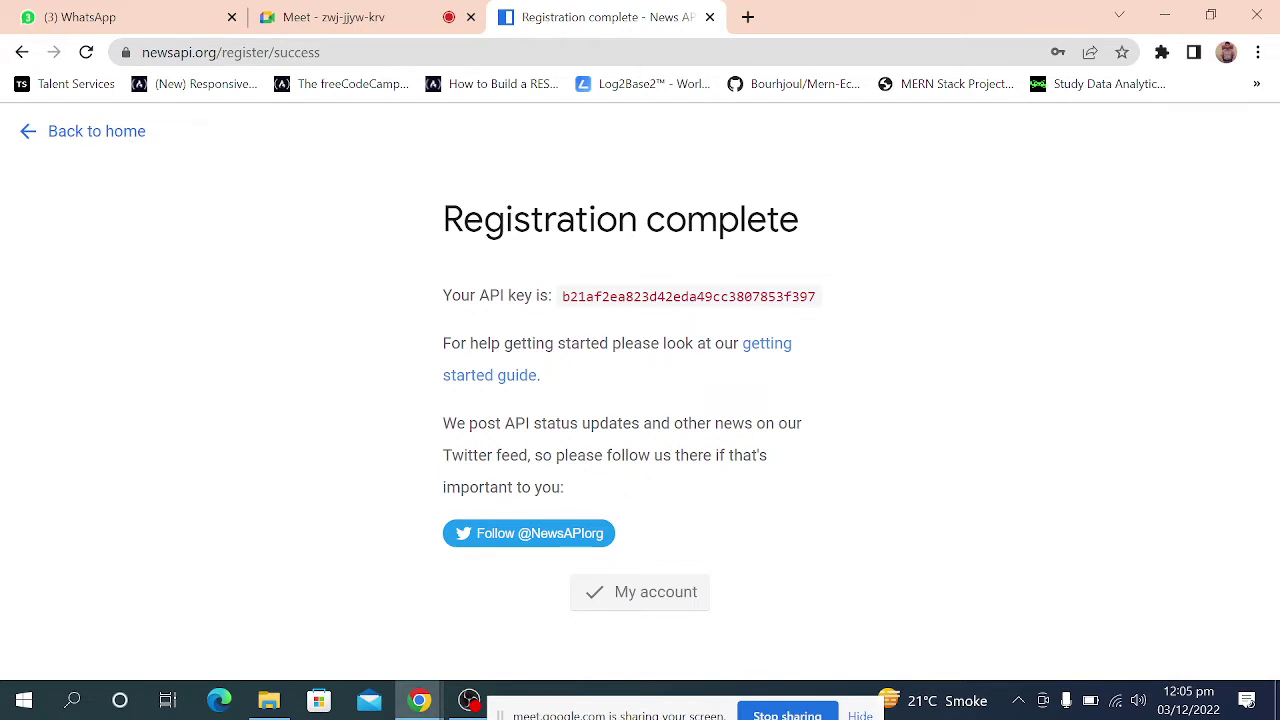
left_click_drag(562, 296, 818, 300)
Leave the registration page via 'Back to home' and open the newsapi.org/docs Documentation page.
left_click(325, 241)
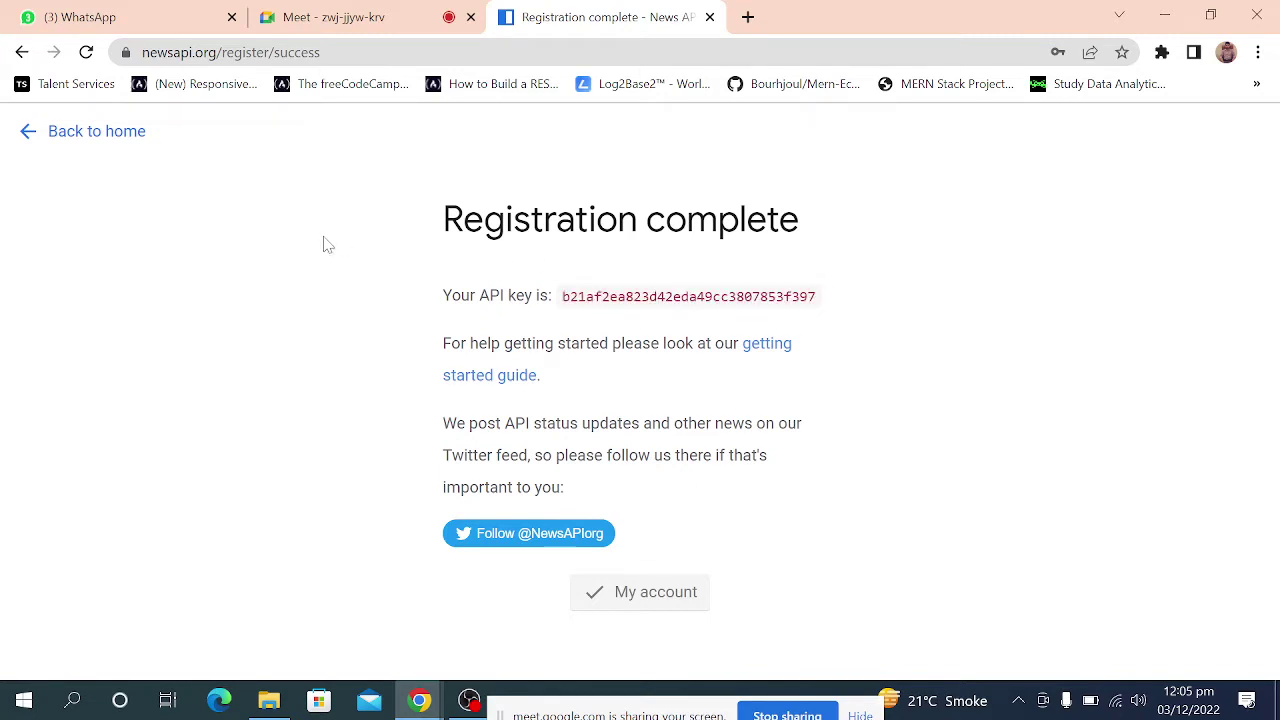
left_click(113, 140)
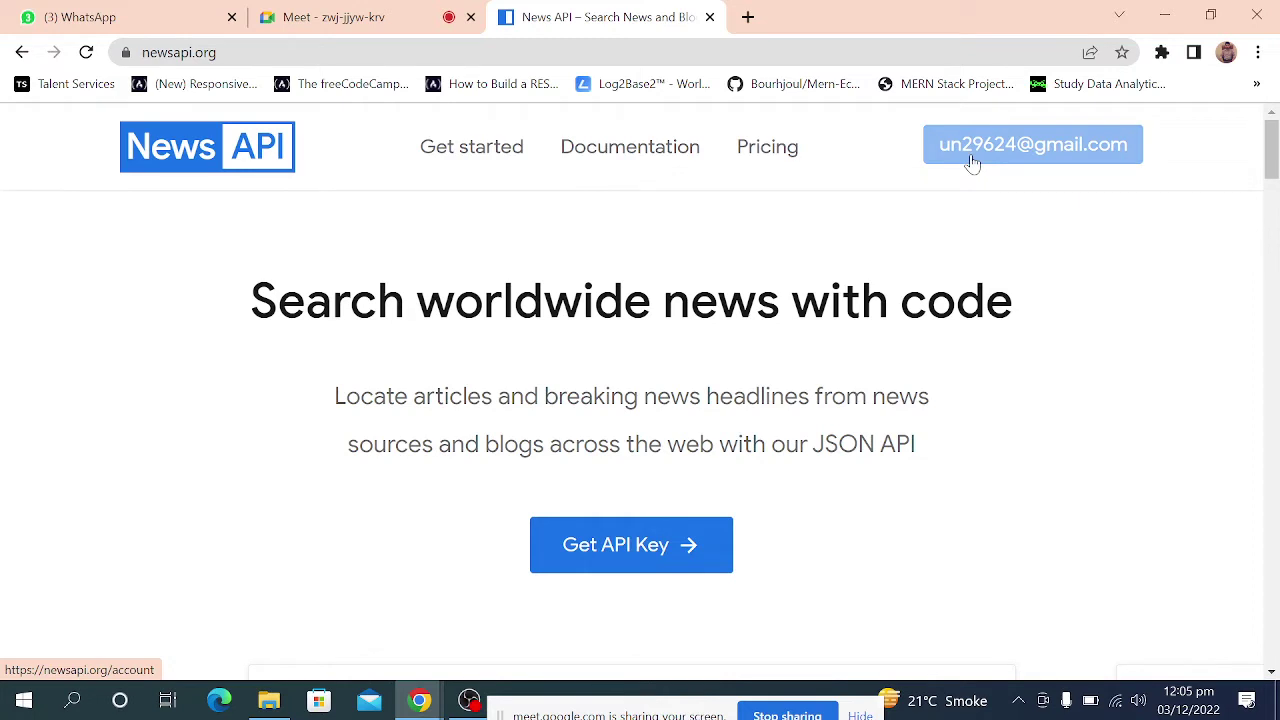
left_click(651, 158)
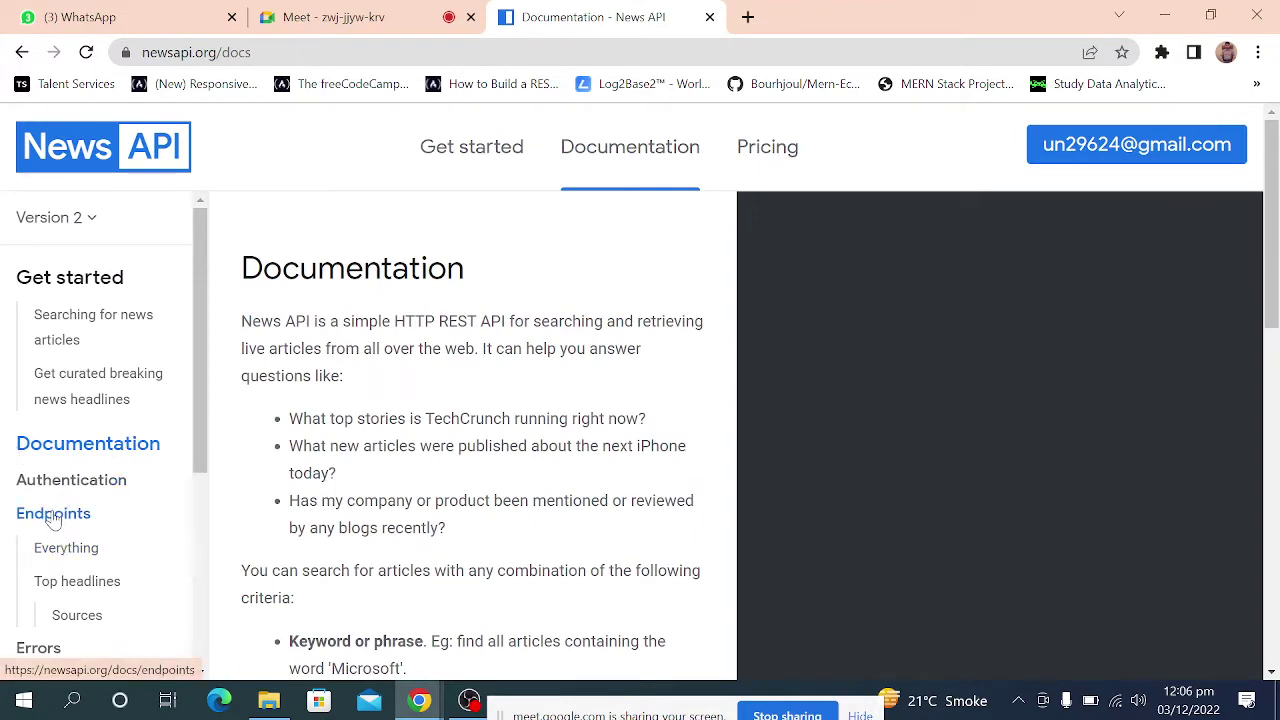
Restore Chrome to a smaller window and widen it until the docs show the endpoints sidebar.
left_click(1208, 18)
scroll(331, 476, "down", 4)
scroll(326, 474, "down", 3)
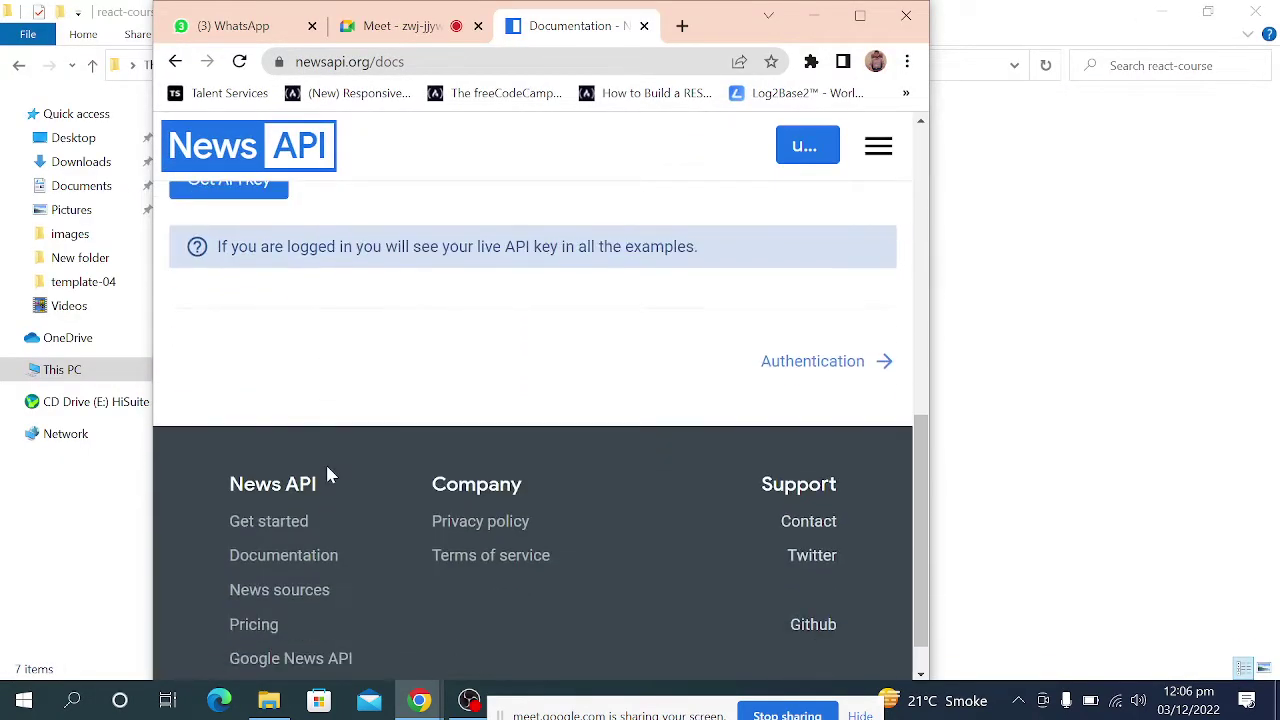
scroll(326, 474, "up", 8)
left_click(880, 148)
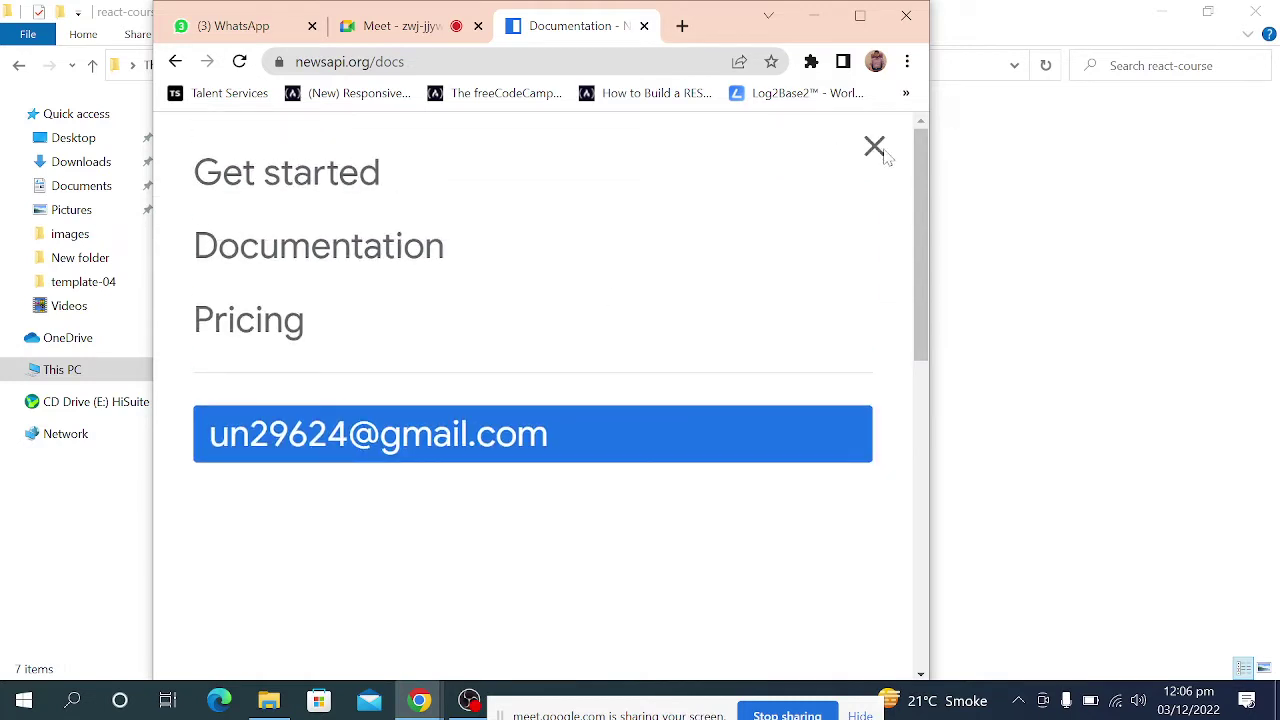
left_click(878, 148)
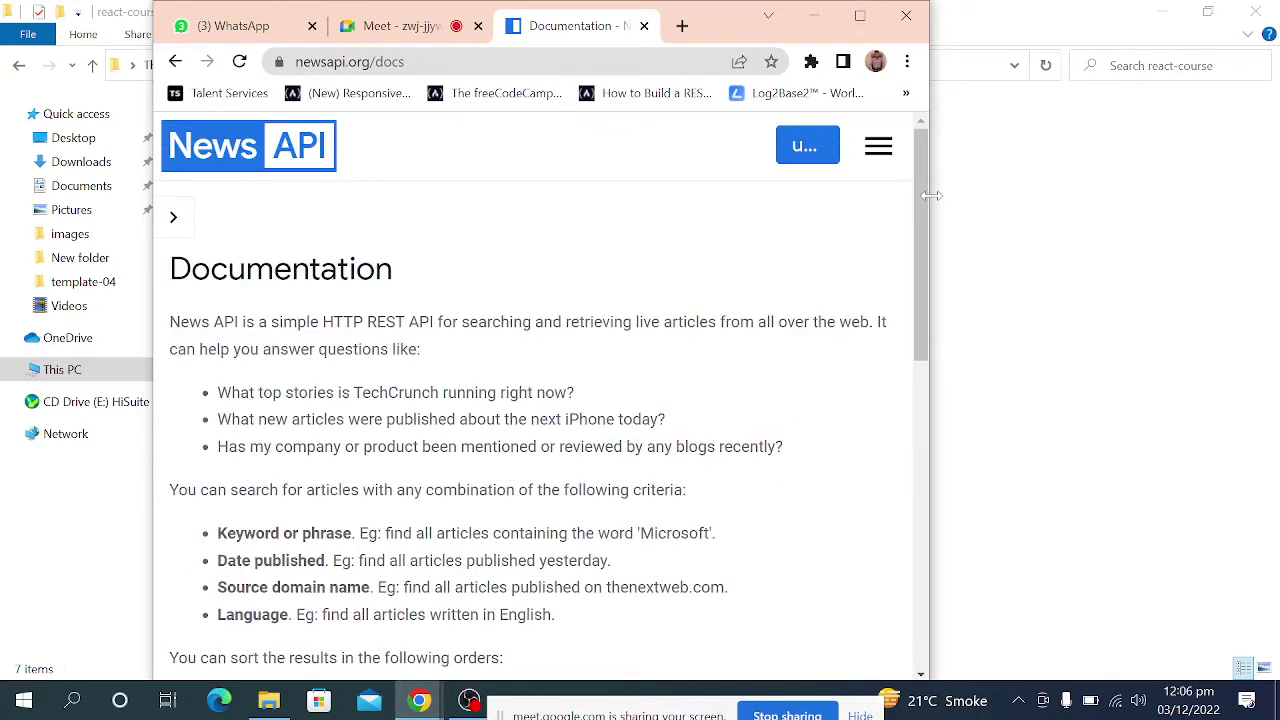
left_click_drag(927, 198, 1193, 186)
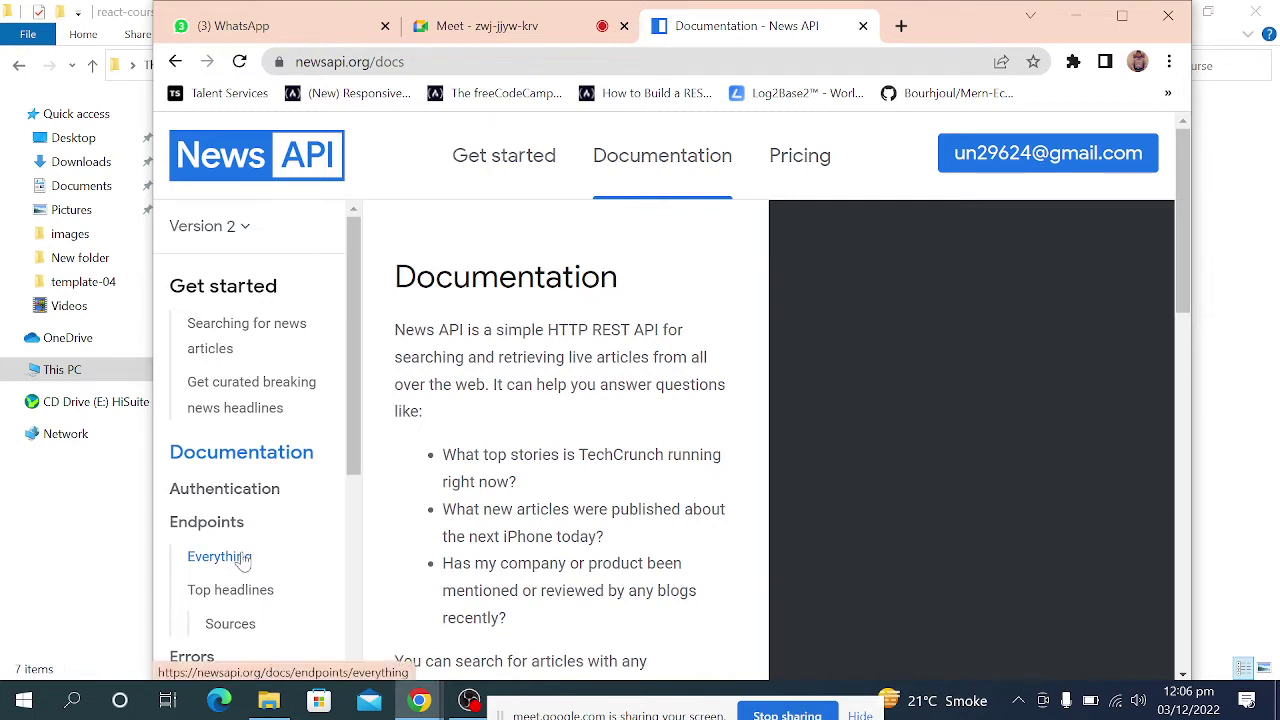
Open the Everything endpoint docs, maximize Chrome, and select the bitcoin example request URL.
left_click(232, 566)
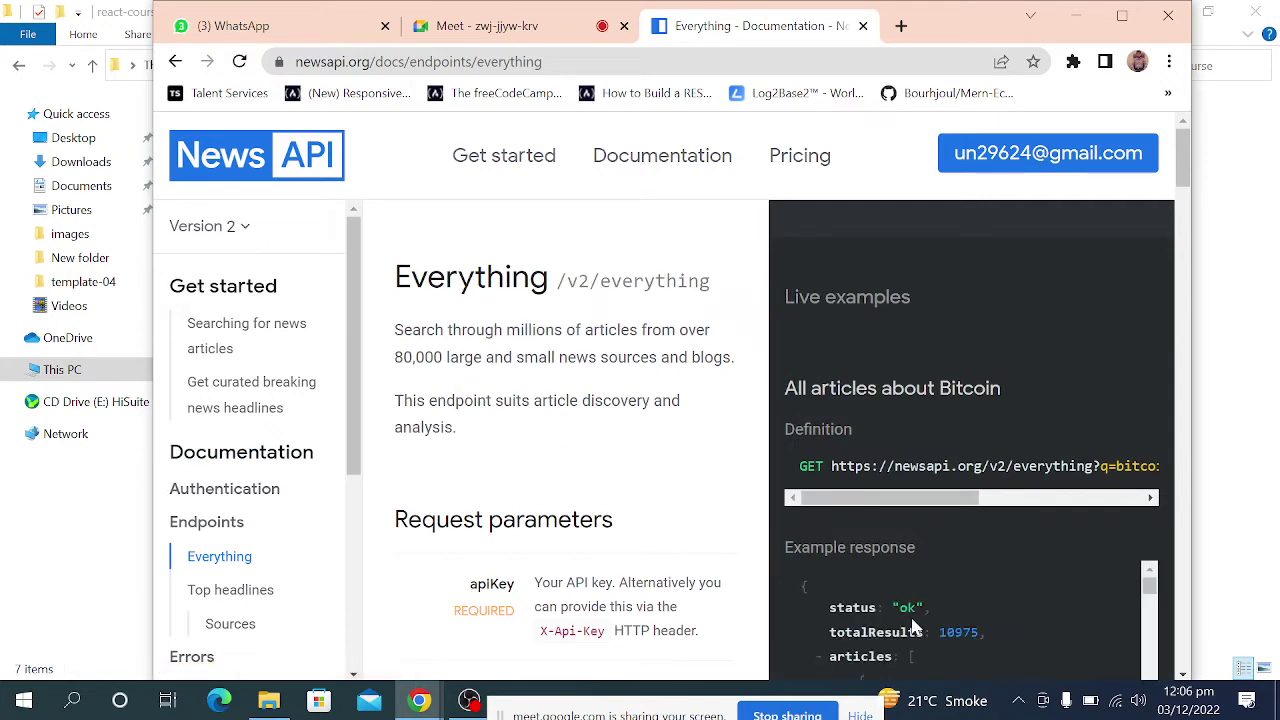
left_click(1124, 17)
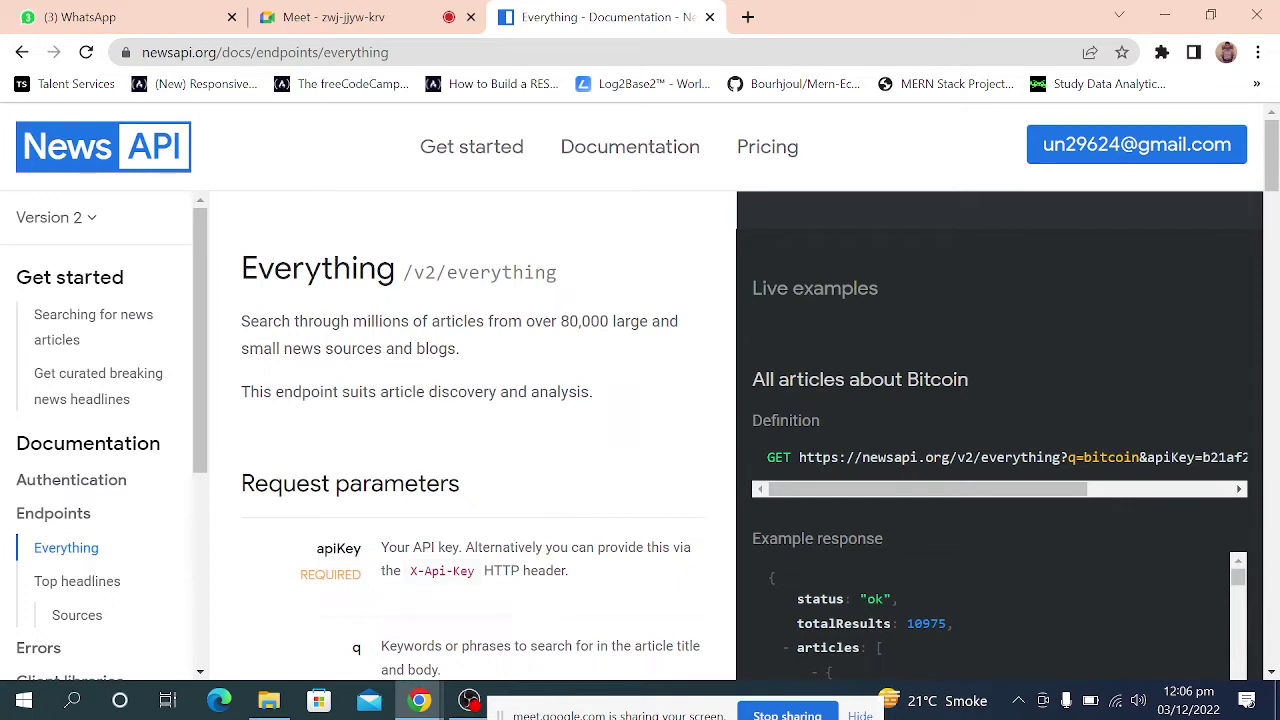
left_click_drag(799, 457, 1276, 470)
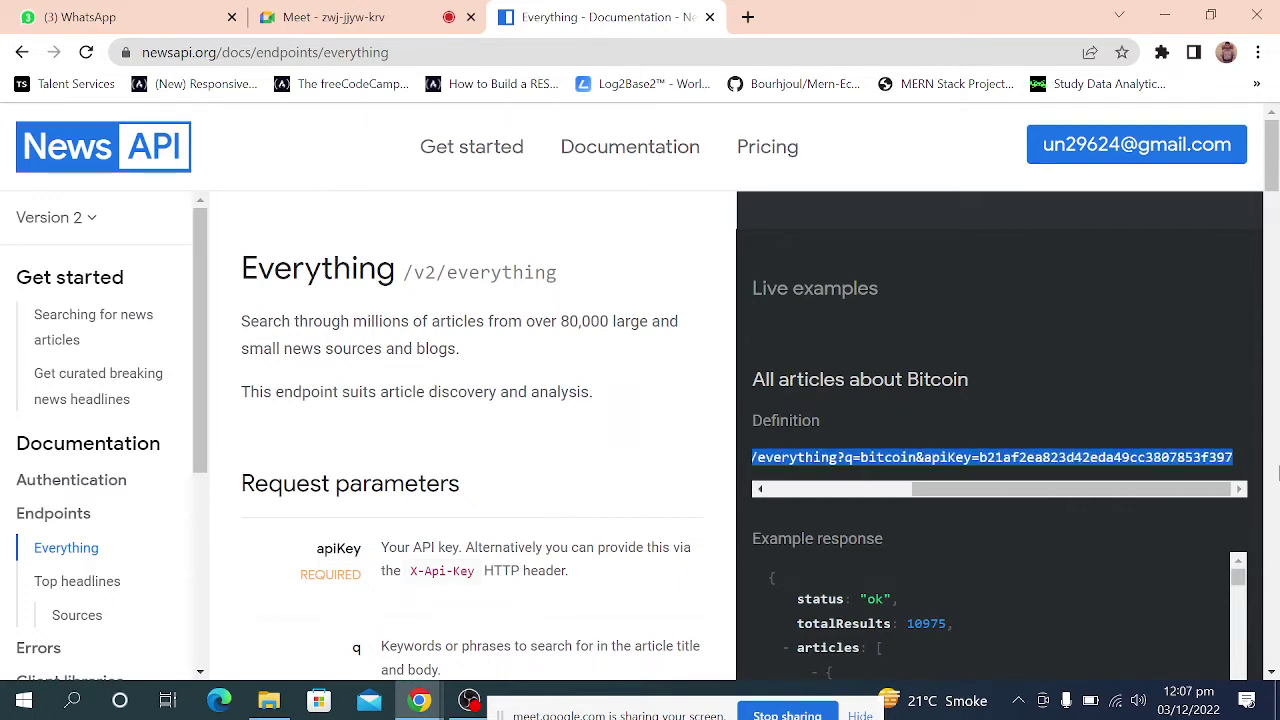